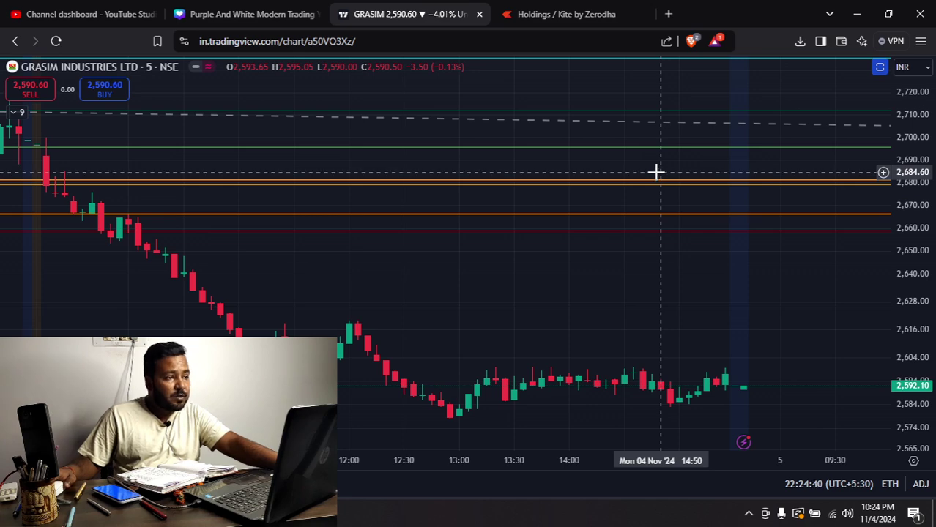
Set the GRASIM chart to the 1-day interval and measure the price drop from about the 2,681.15 line to the last close.
type("1D")
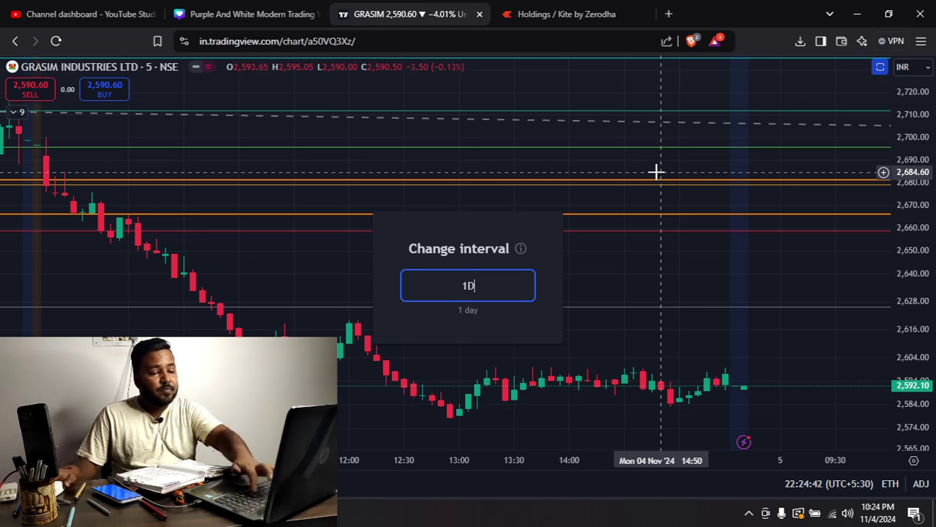
key("Return")
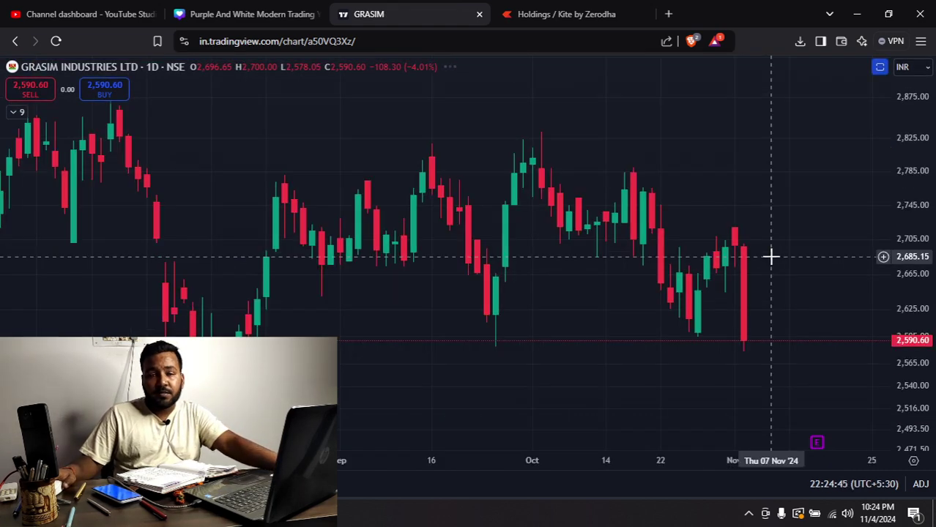
scroll(776, 254, "down", 4)
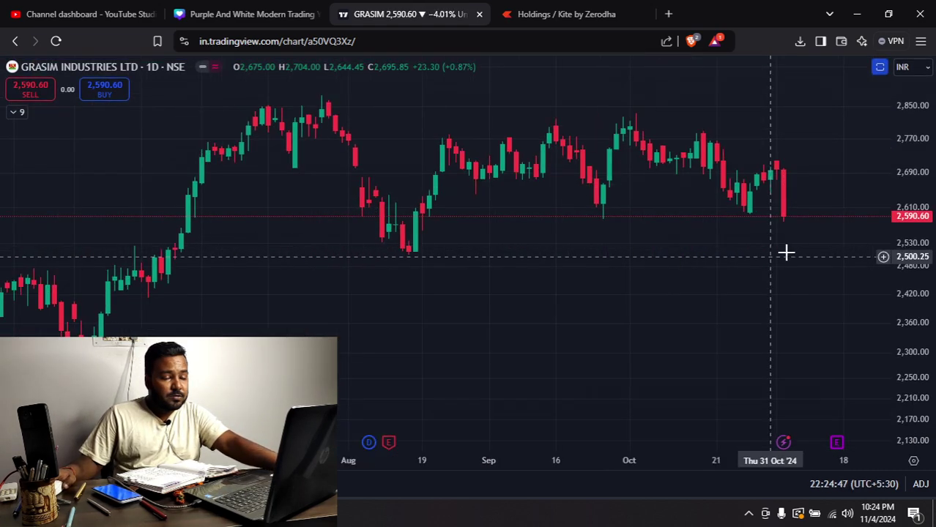
scroll(788, 252, "up", 3)
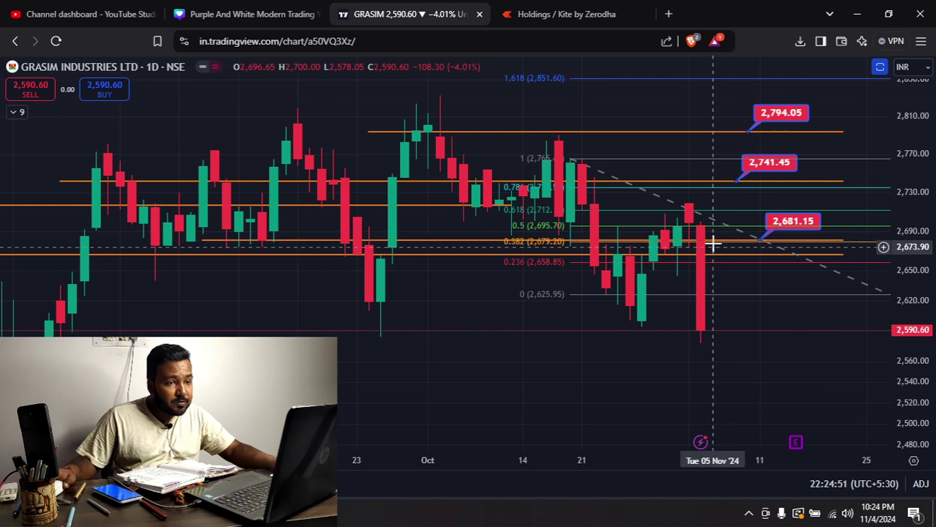
mouse_move(718, 251)
left_mouse_down()
mouse_move(721, 309)
mouse_move(787, 330)
left_mouse_up()
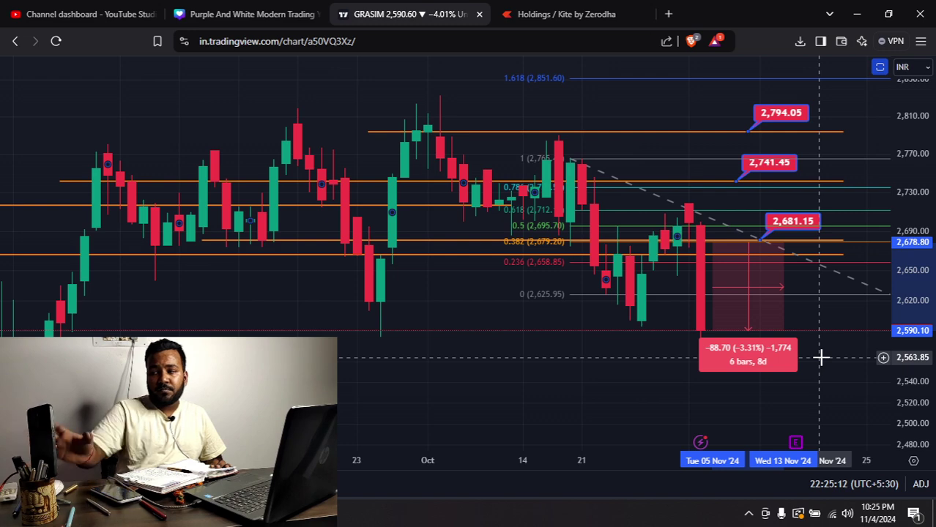
Switch to Kite, add GRASIM on NSE to the watchlist, and open a sell order for it.
left_click(532, 16)
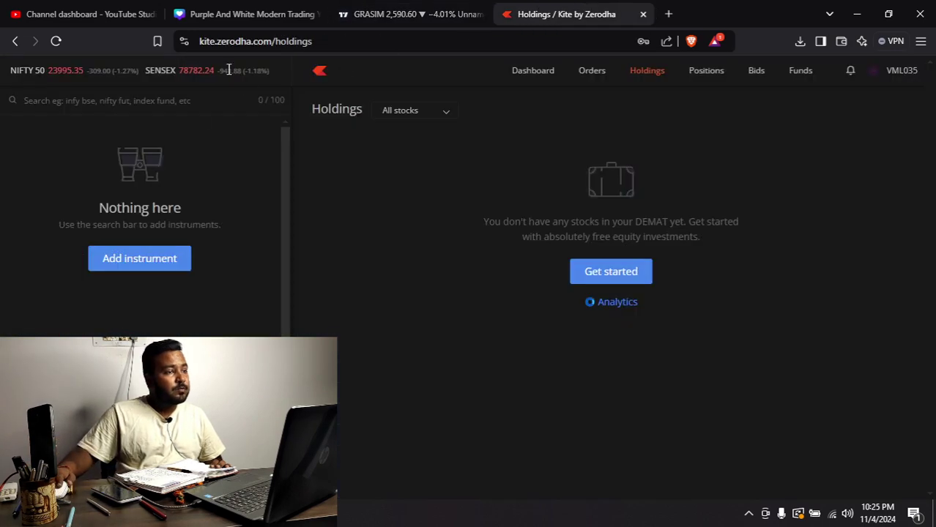
left_click(192, 108)
type("gr")
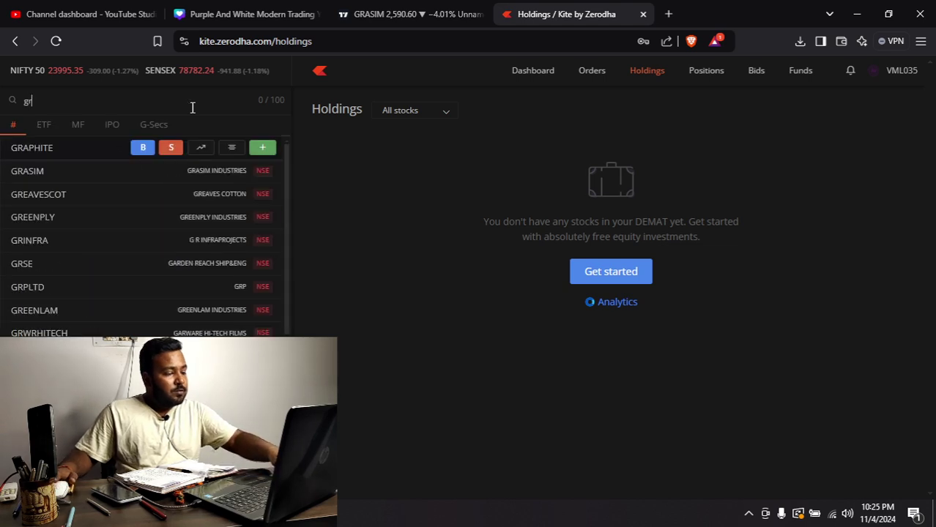
type("asim")
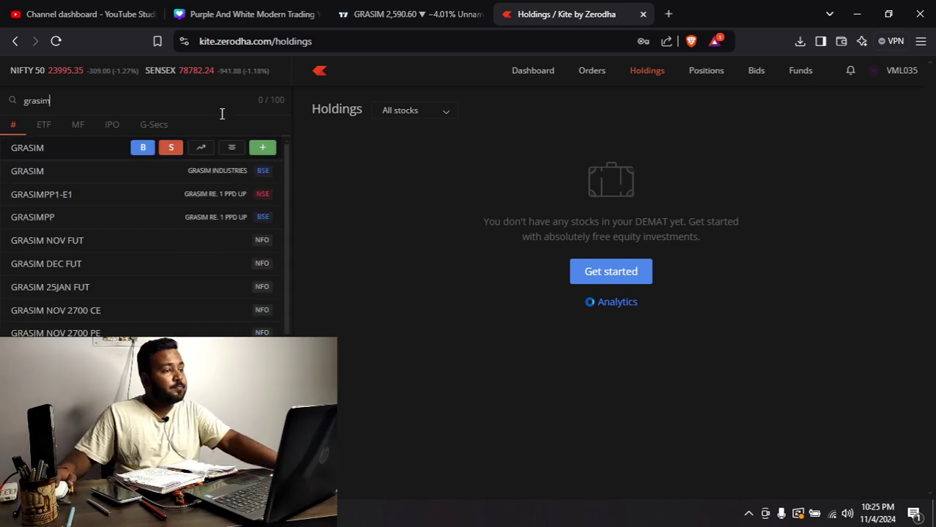
left_click(63, 155)
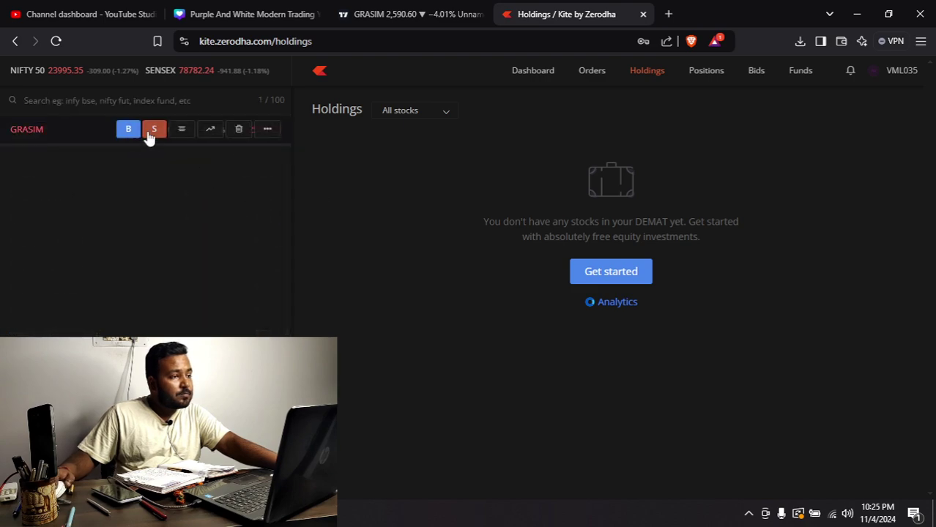
left_click(150, 132)
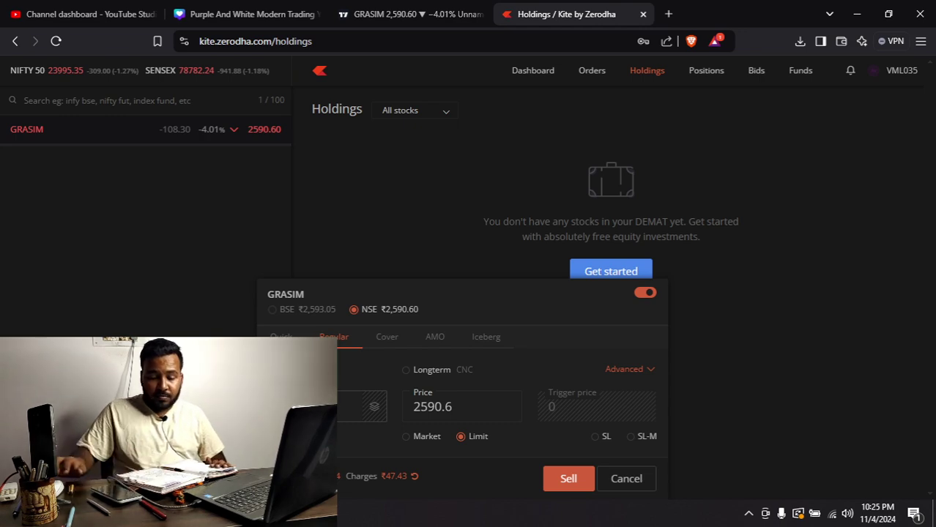
Switch to TradingView, load the LLOYDSME chart from NSE, and examine recent candles against the marked price lines.
left_click(375, 16)
type("LLO")
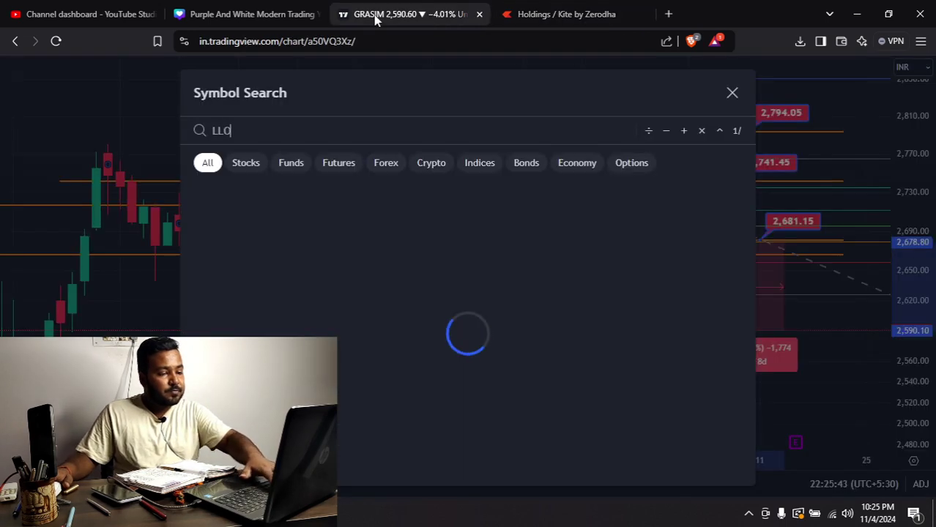
type("YDSME")
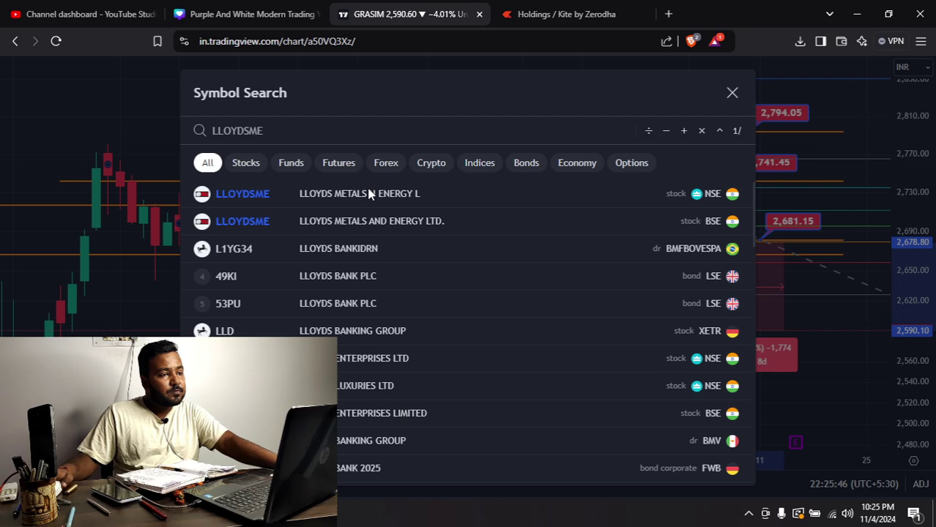
left_click(370, 194)
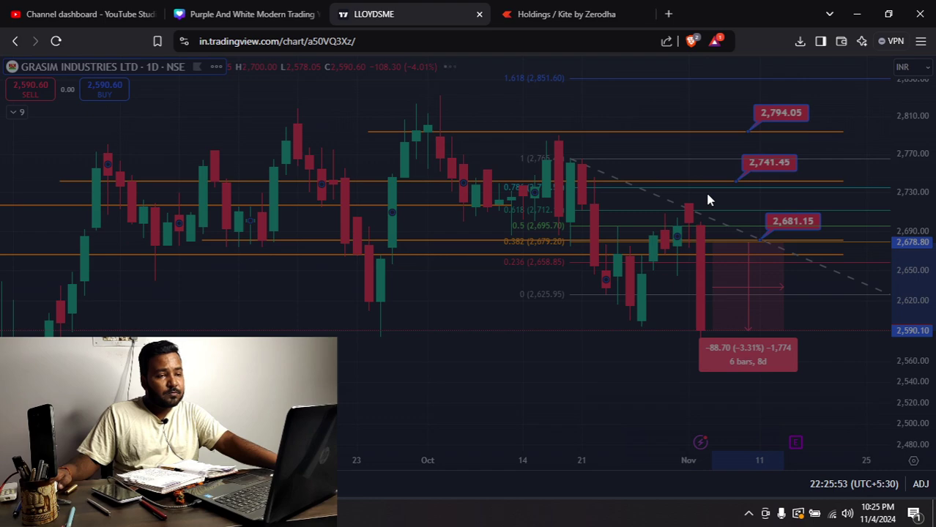
scroll(707, 192, "down", 4)
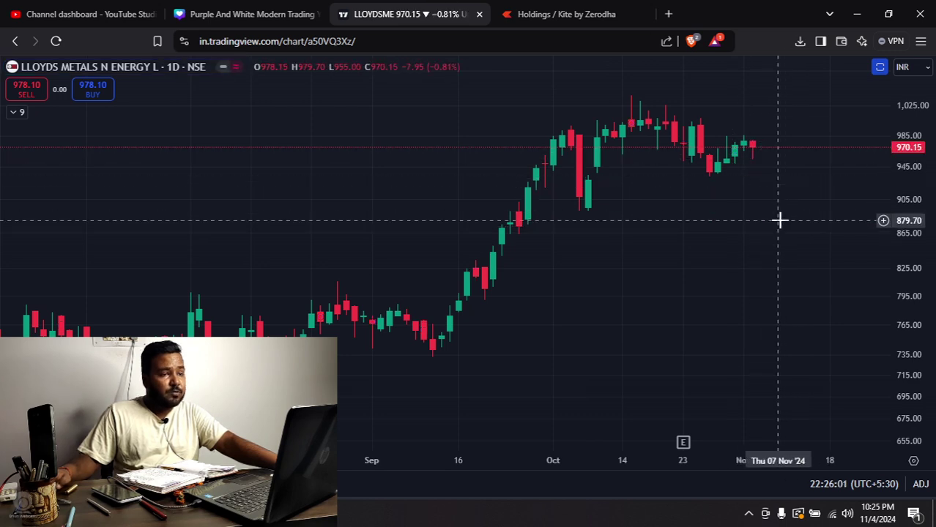
key("ctrl+alt+h")
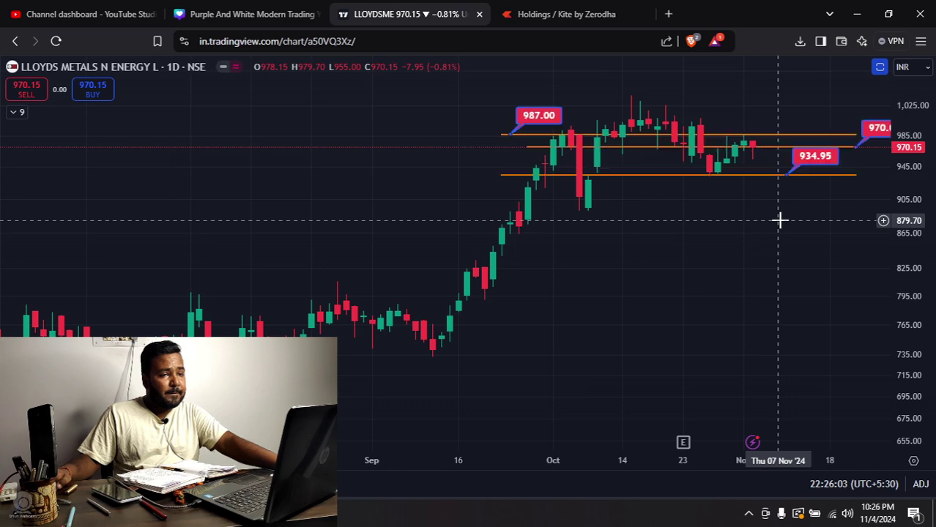
scroll(778, 219, "up", 5)
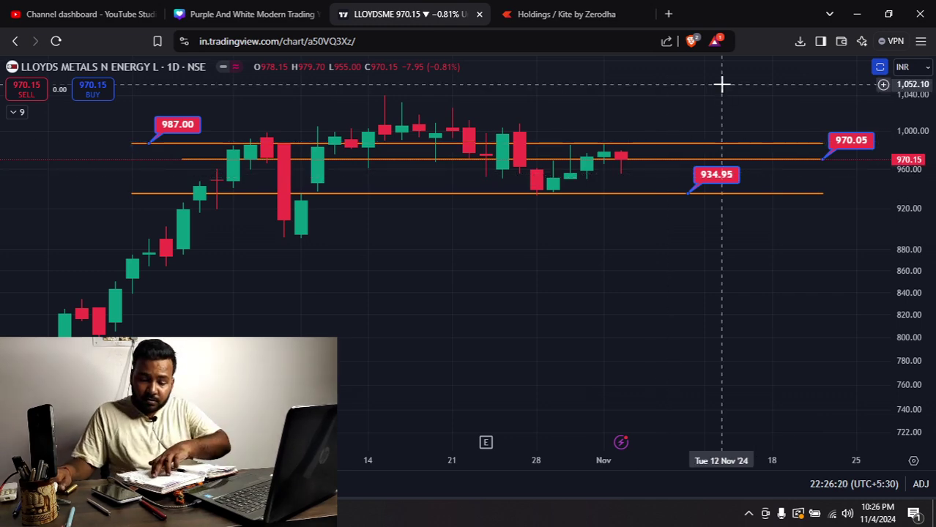
Load the KOTHARIPET chart and examine its recent daily candles around the marked levels.
type("KOTH")
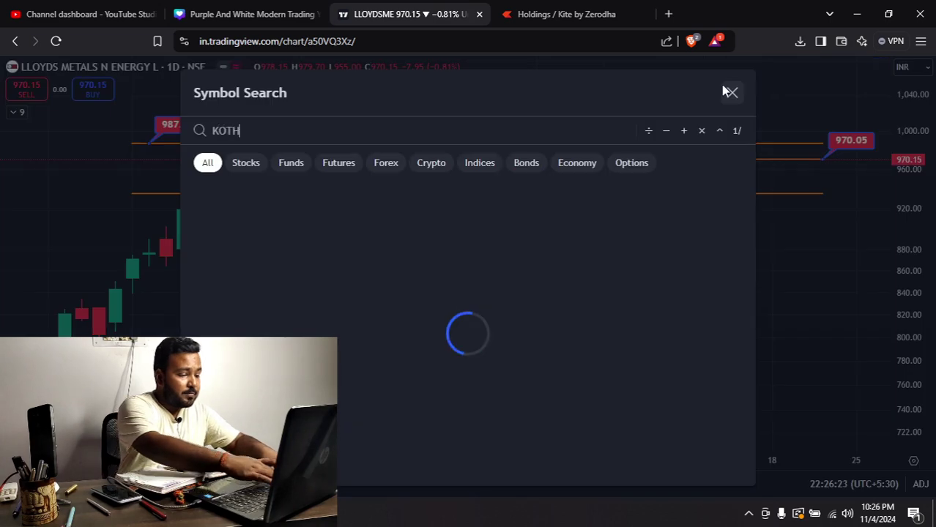
type("ARIPET")
key("Return")
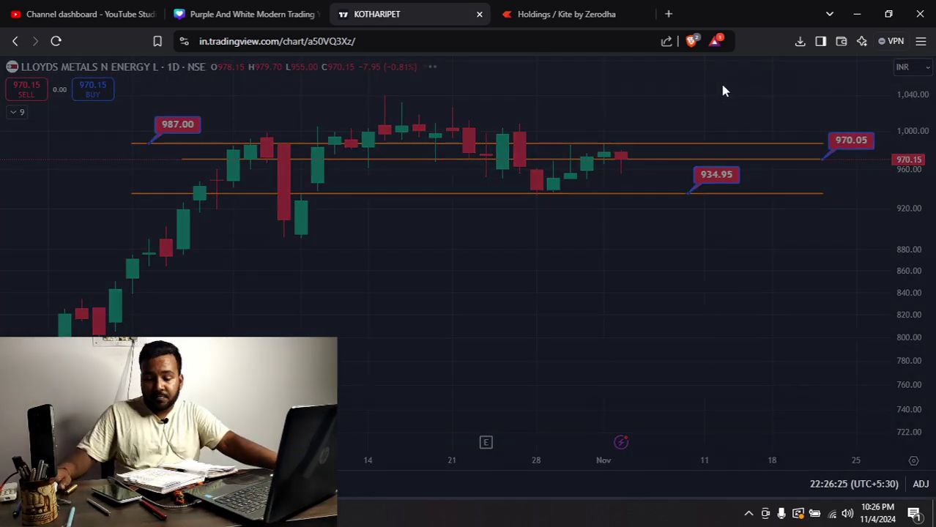
scroll(732, 205, "down", 4)
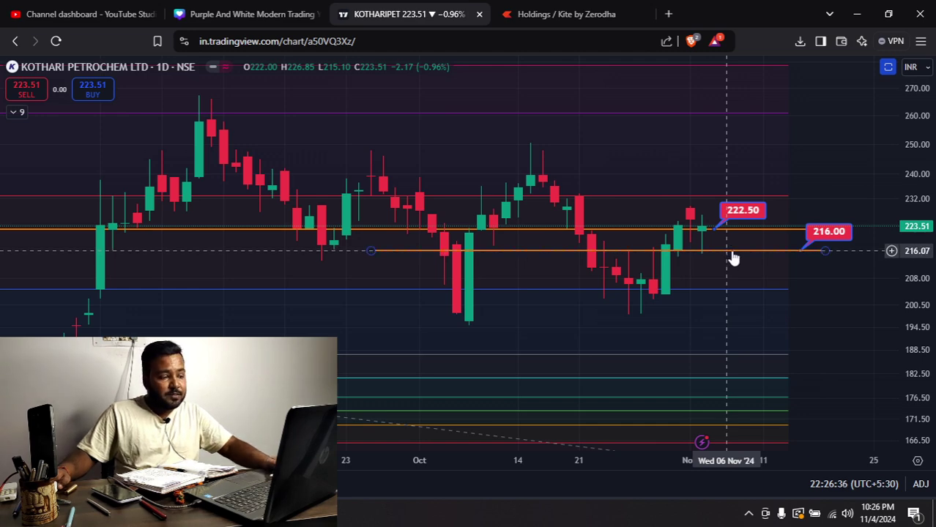
Measure the KOTHARIPET price rise from the 216.00 line up to about 227, and clear the measurement.
left_click(731, 252, "shift")
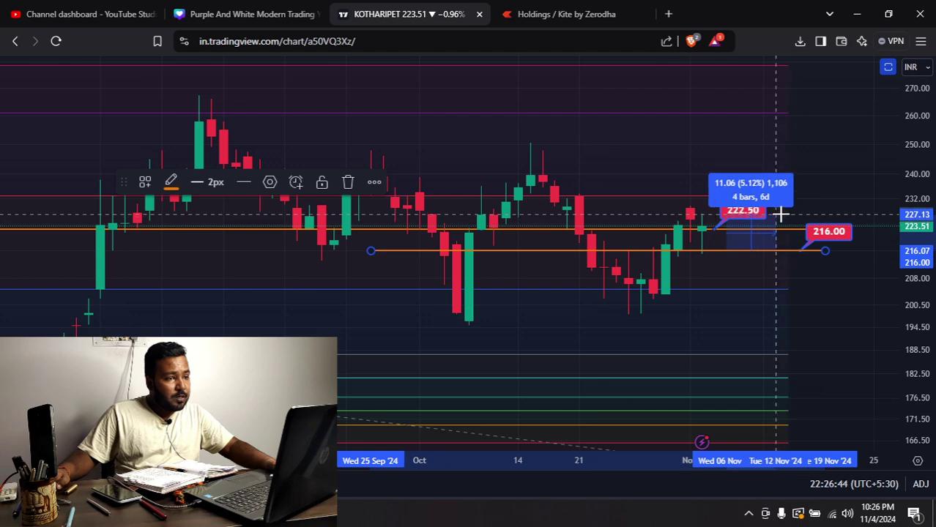
left_click(780, 214)
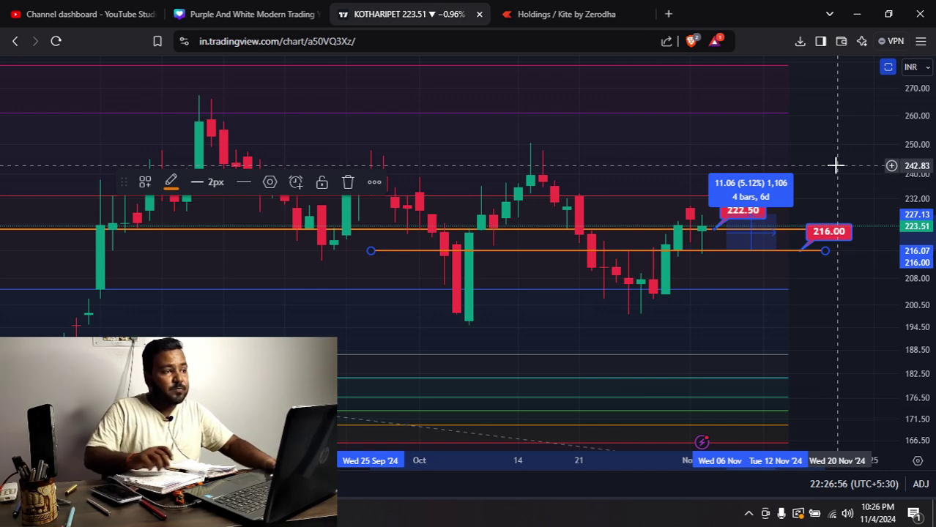
left_click(816, 154)
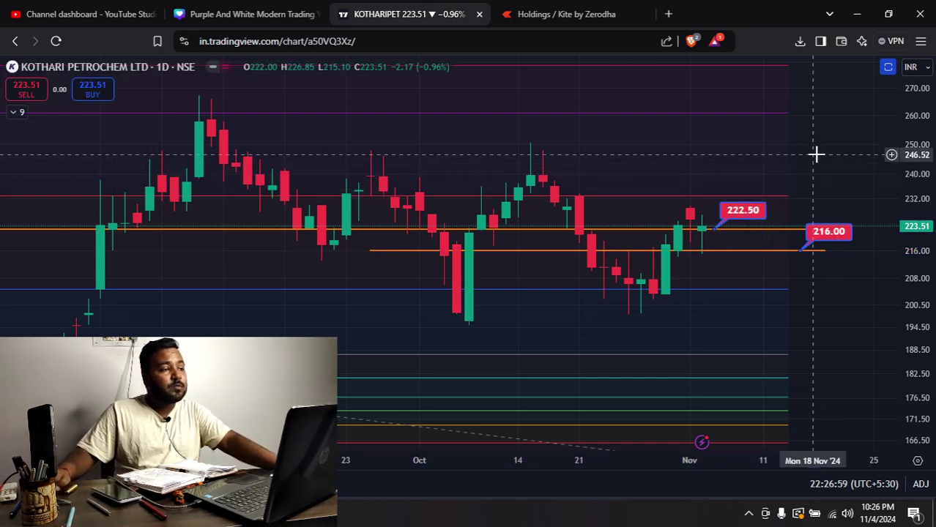
Switch to Kite, search for KOTHARIPET, and open a buy order for it.
left_click(549, 13)
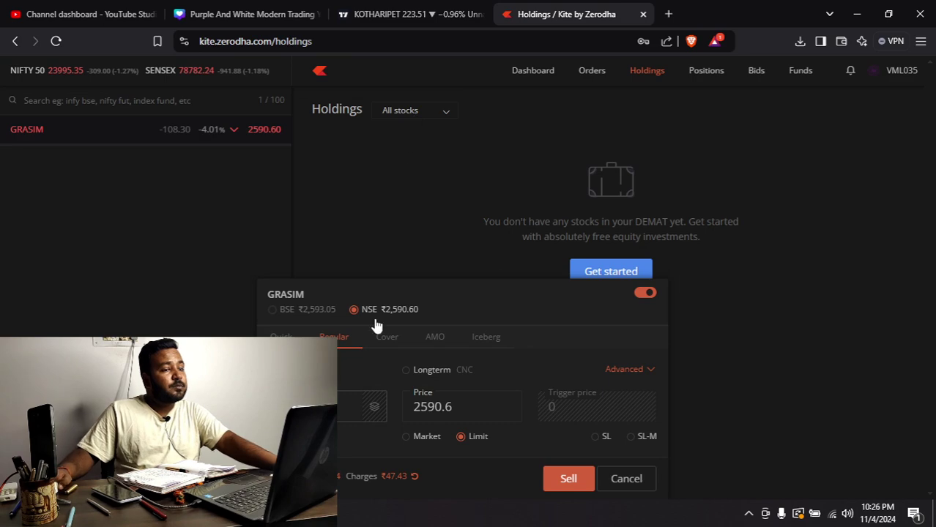
left_click(146, 99)
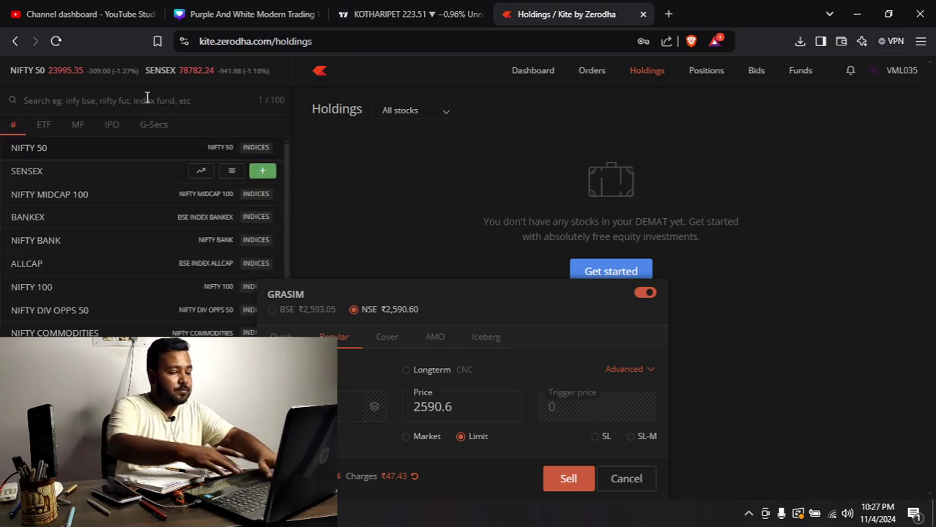
type("kotharipet")
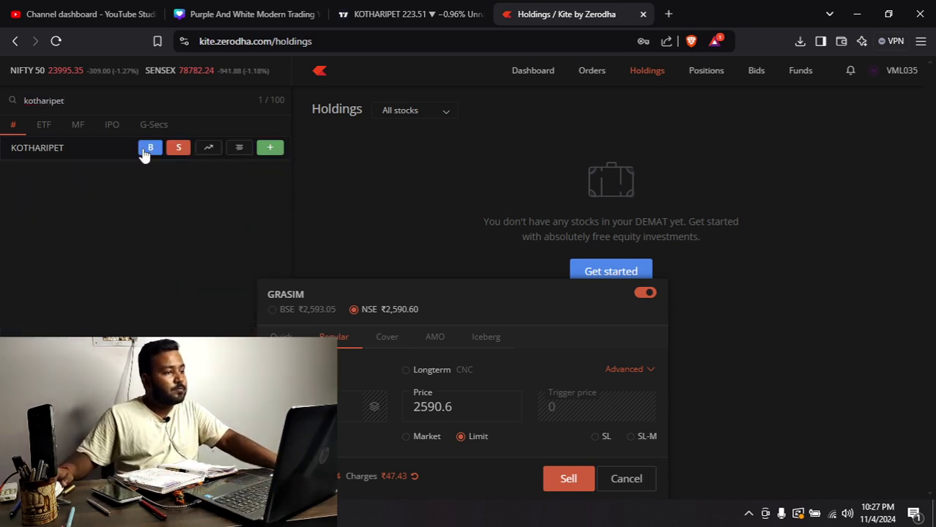
left_click(146, 149)
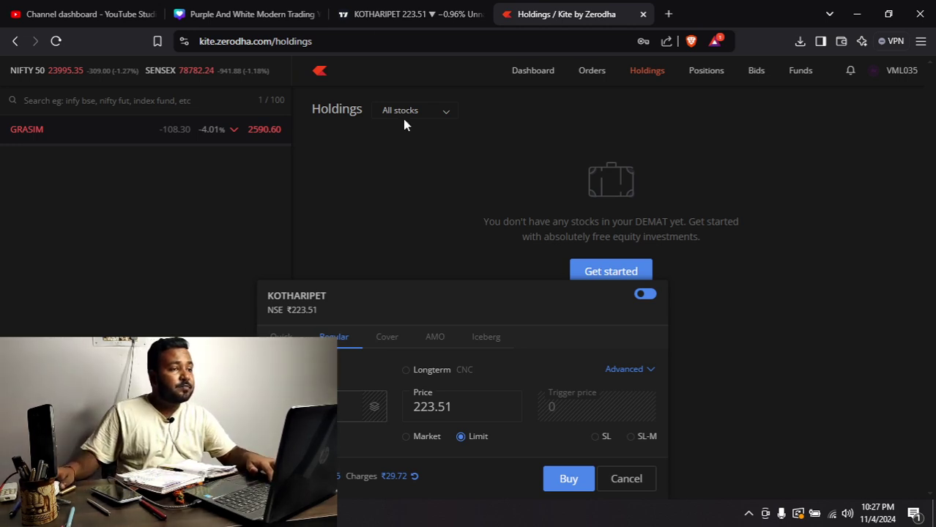
Switch to TradingView and load the BOMDYEING chart from NSE.
left_click(383, 12)
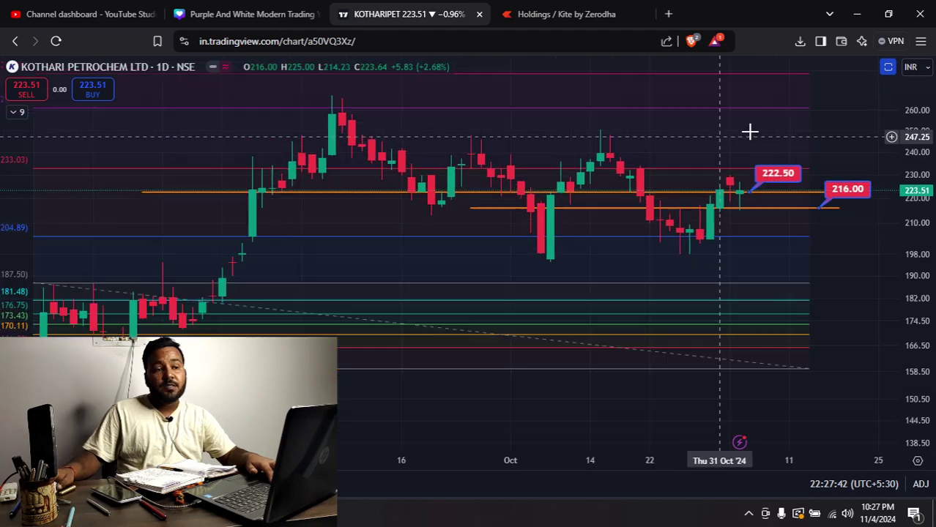
scroll(750, 132, "down", 2)
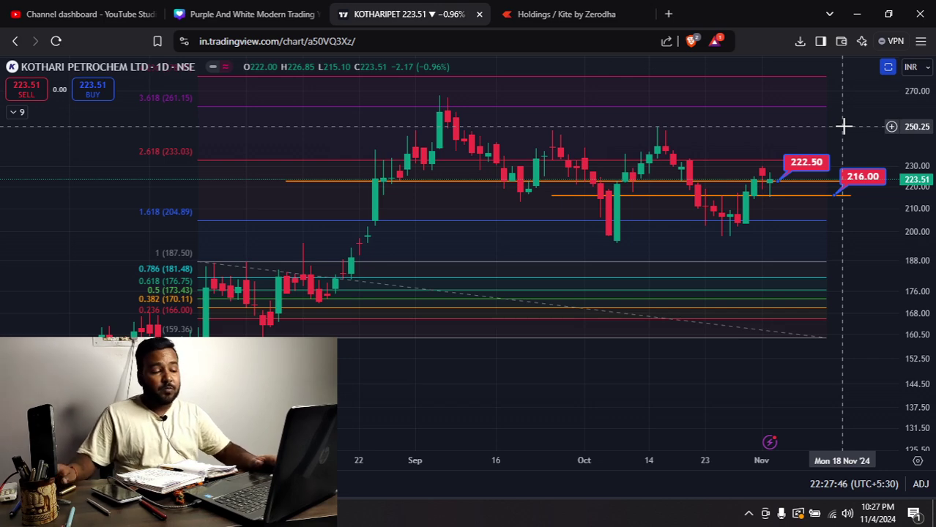
type("BOMDY")
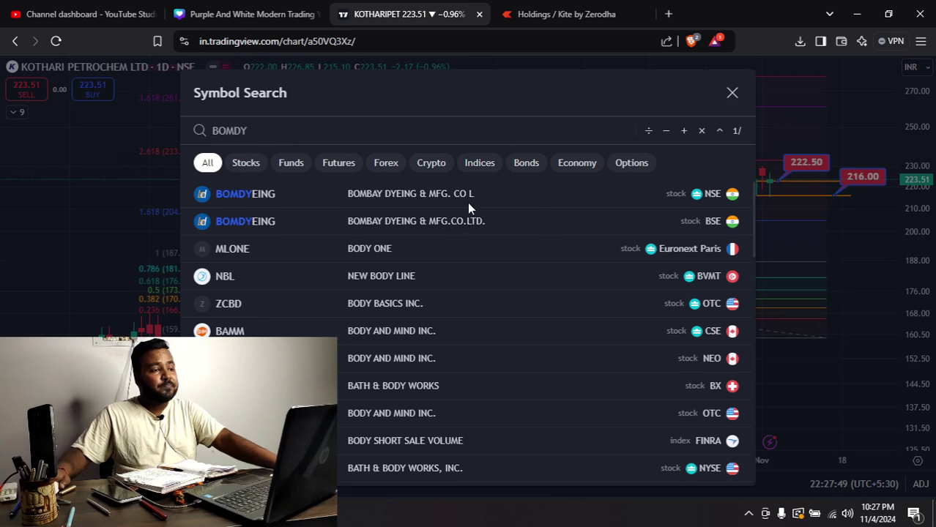
left_click(487, 185)
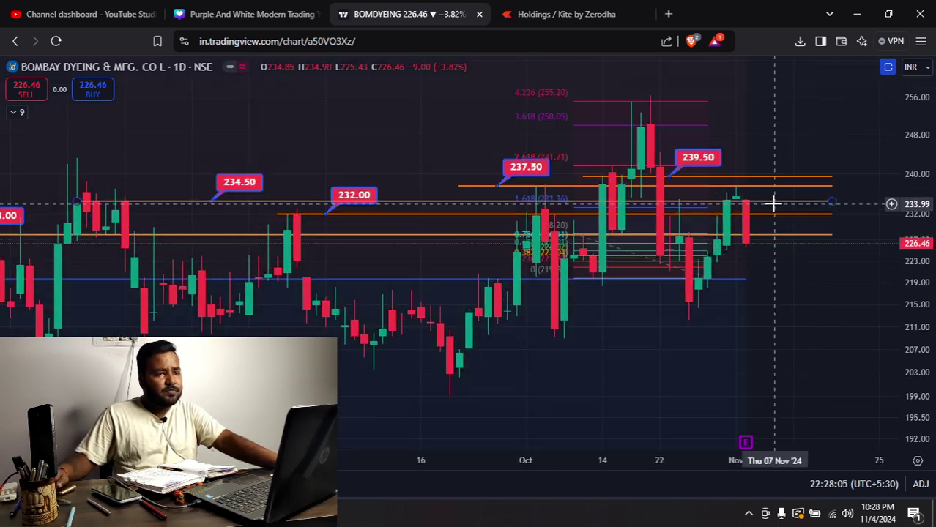
Examine the recent BOMDYEING daily candles and measure the price fall from the 234.50 line down to about 226.50.
scroll(775, 209, "up", 4)
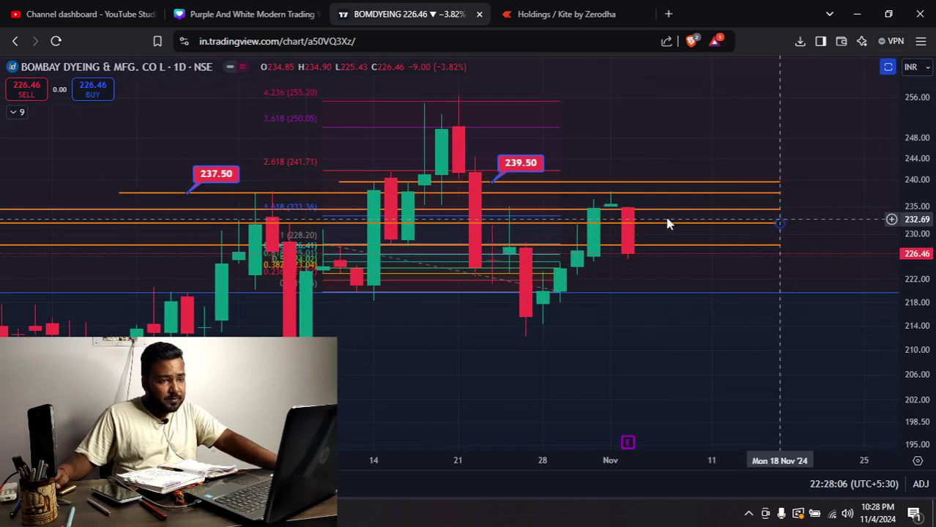
scroll(668, 224, "down", 2)
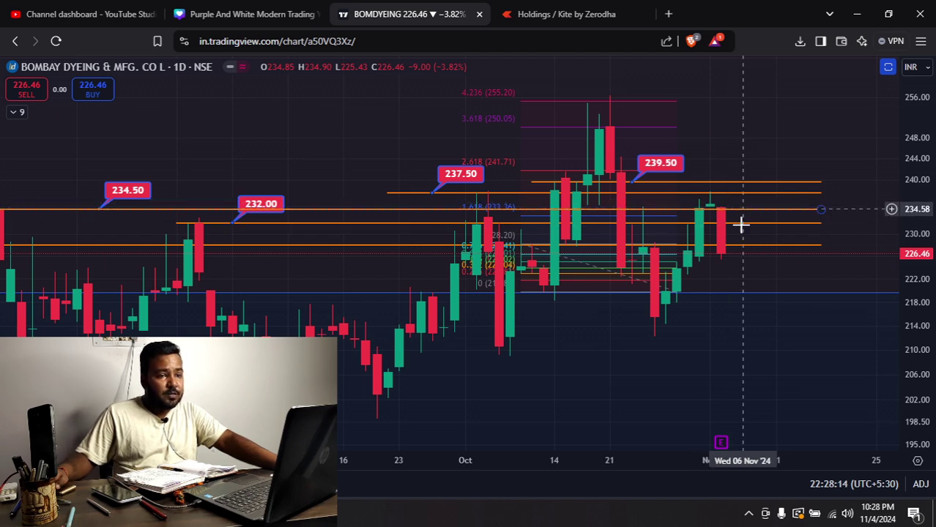
scroll(743, 253, "down", 2)
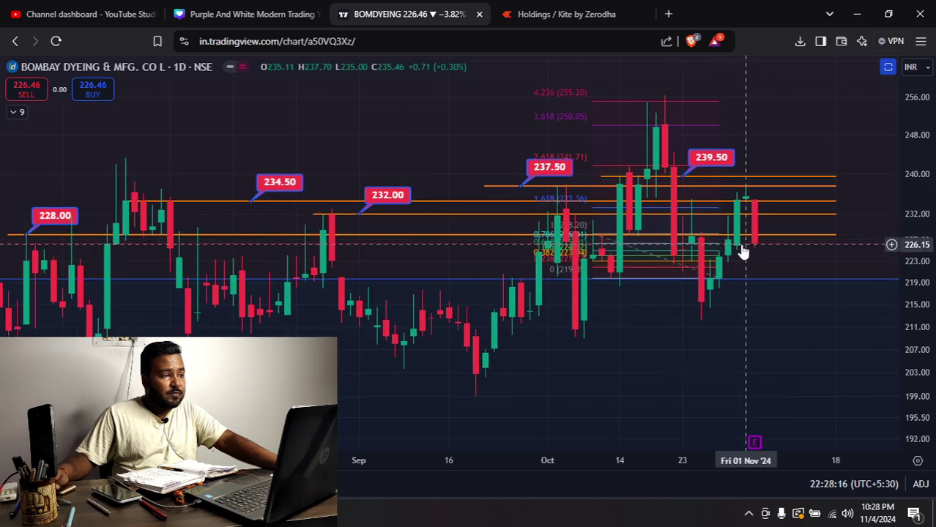
scroll(782, 214, "up", 2)
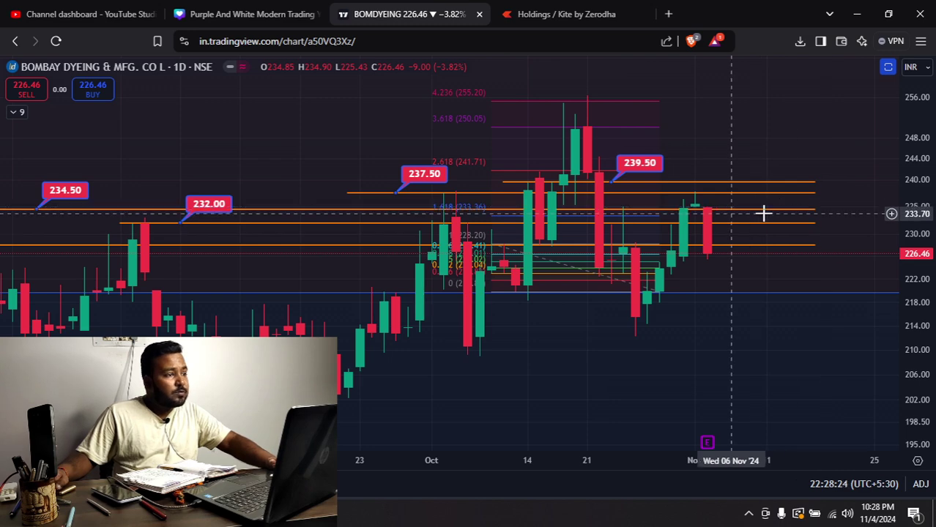
left_click(847, 209, "shift")
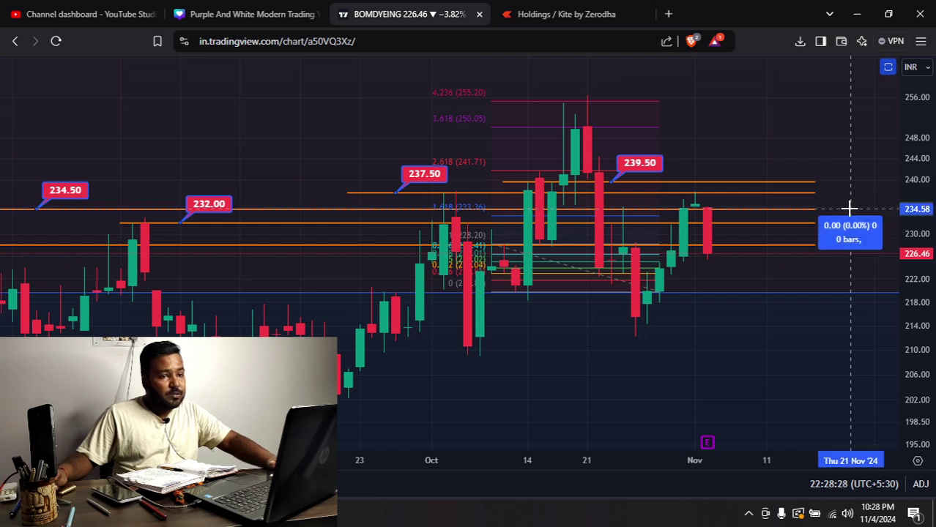
left_click(842, 253)
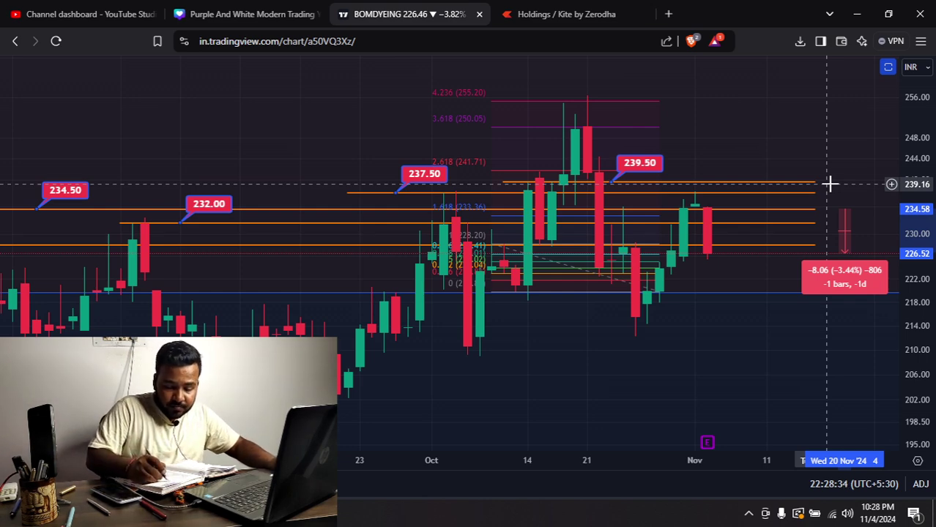
Switch to Kite, search for BOMDYEING, and open an NSE sell order for it with a quantity of 150.
left_click(565, 22)
left_click(157, 99)
type("bo")
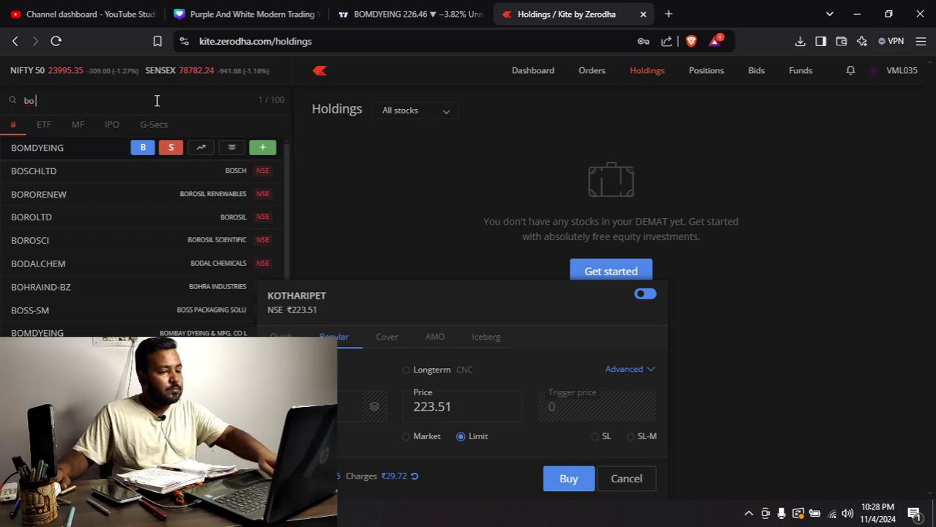
type("md")
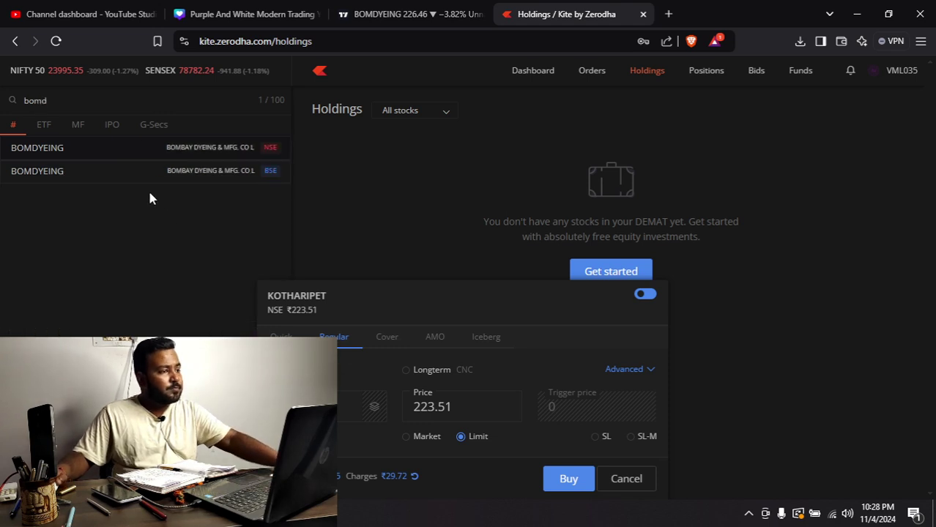
left_click(184, 150)
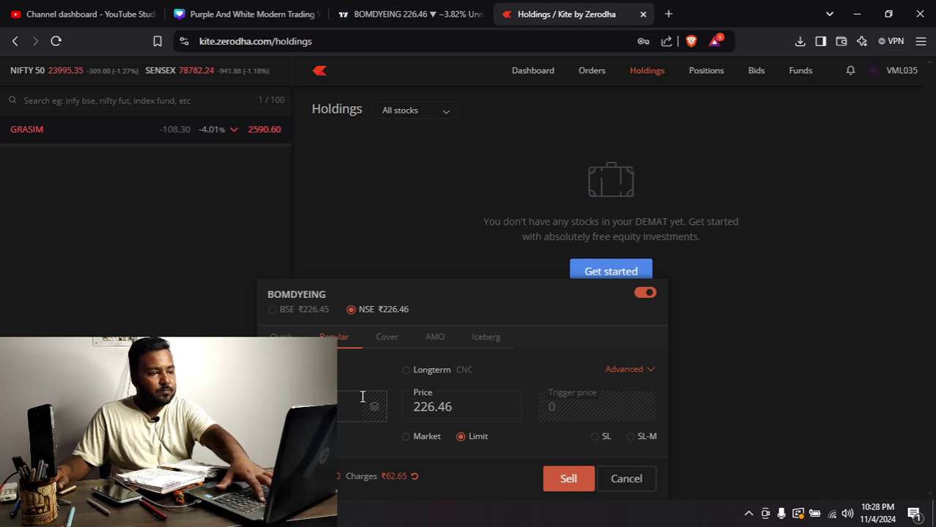
key("BackSpace")
type("150")
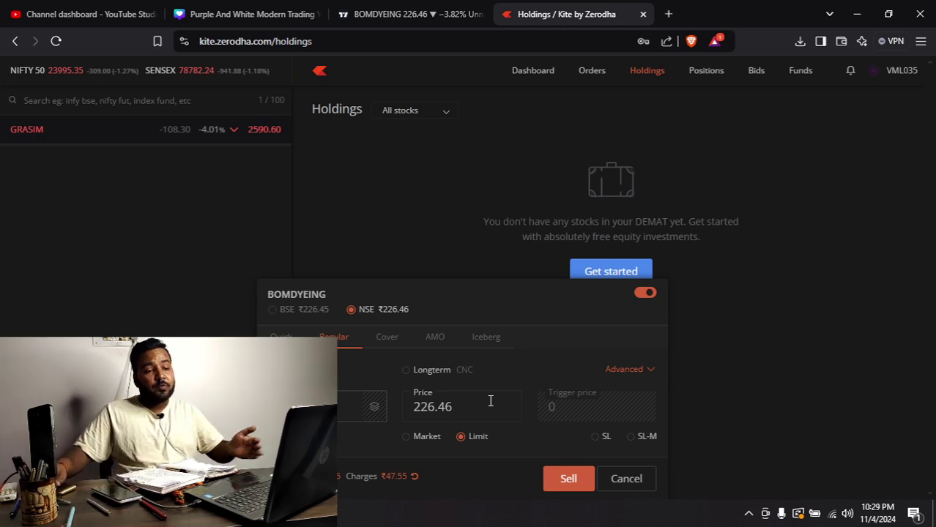
Switch to TradingView, clear the BOMDYEING measurement, and load the ESCORTS chart from NSE.
left_click(417, 16)
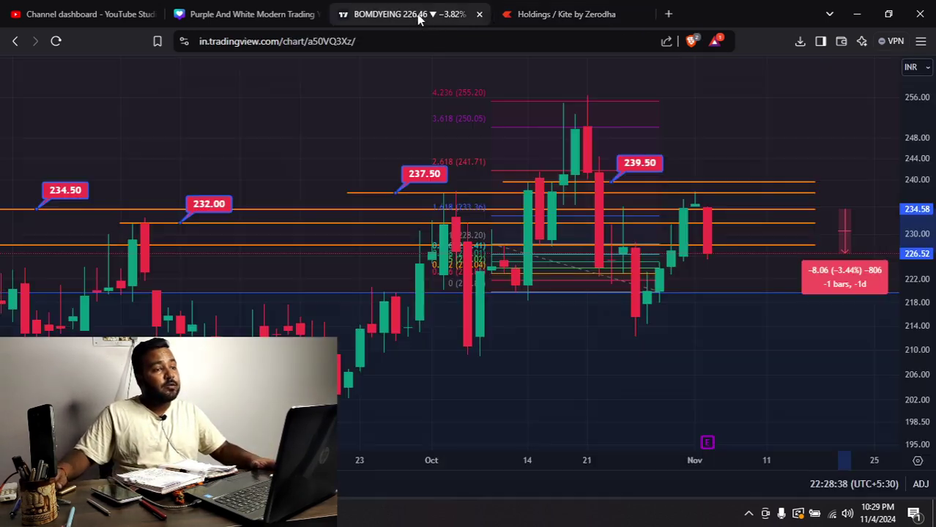
left_click(798, 144)
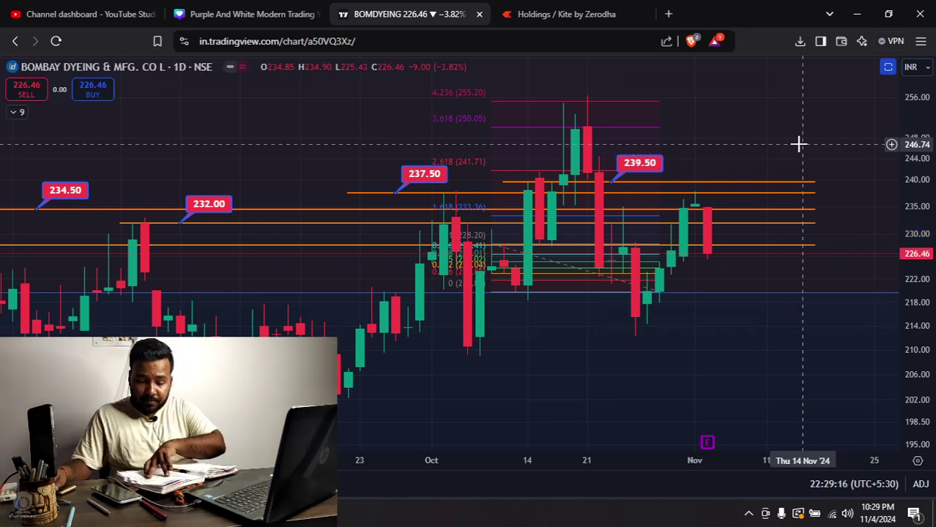
type("ESC")
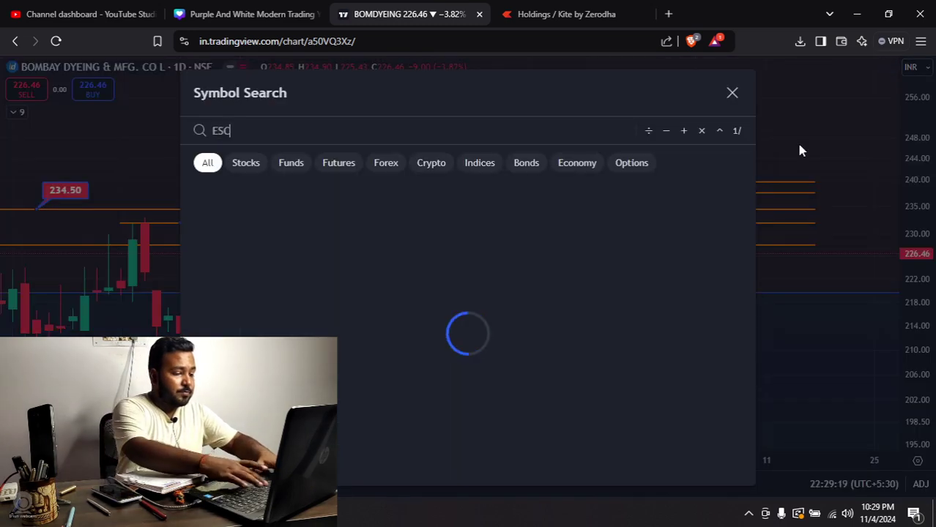
type("ORTS")
key("Return")
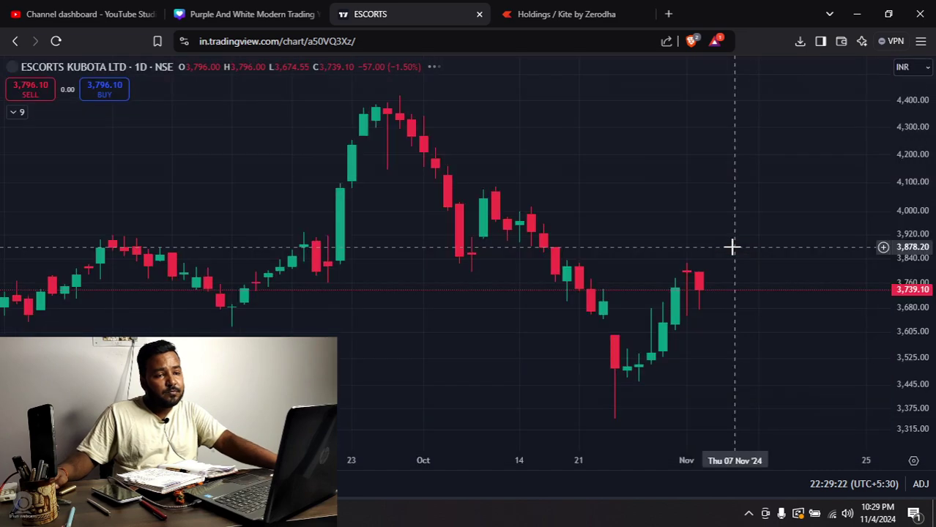
Examine the recent ESCORTS daily candles around the marked 3,771.90 and 3,641.00 levels.
scroll(791, 231, "down", 1)
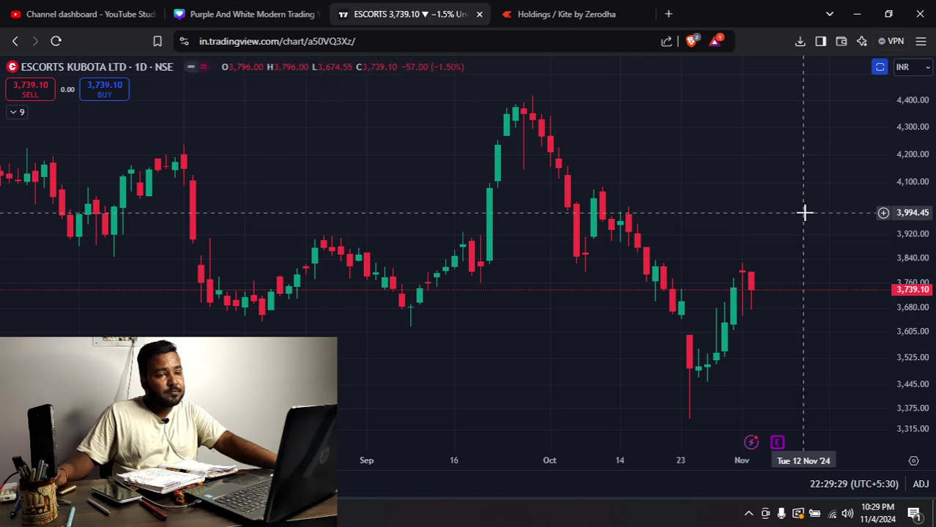
scroll(804, 212, "up", 3)
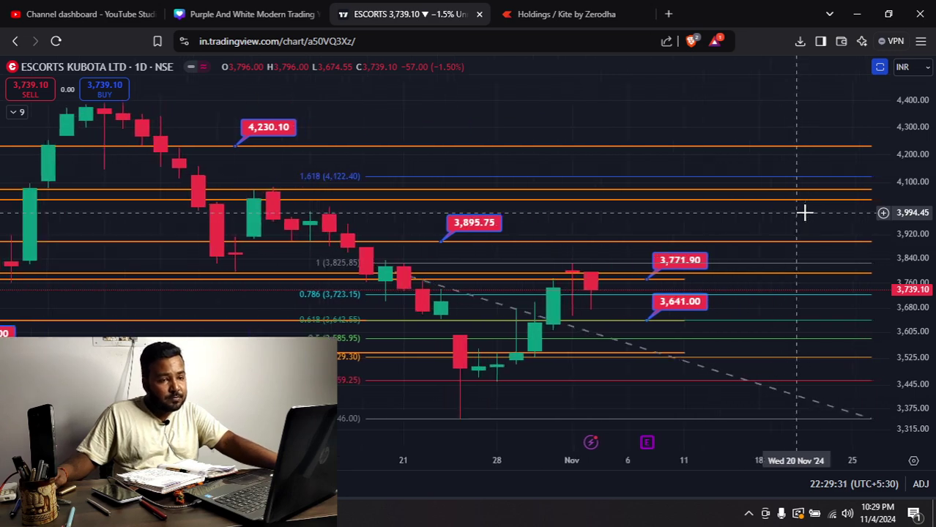
scroll(605, 288, "up", 3)
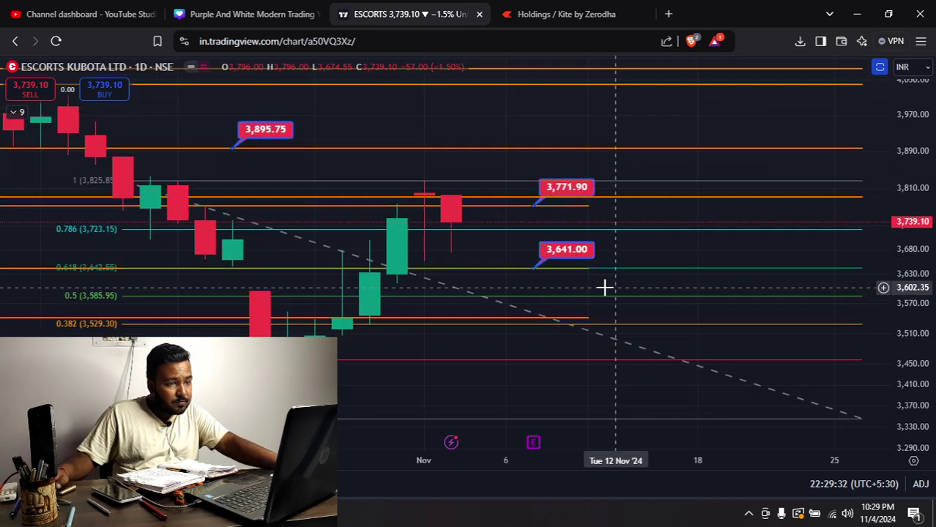
scroll(605, 287, "up", 1)
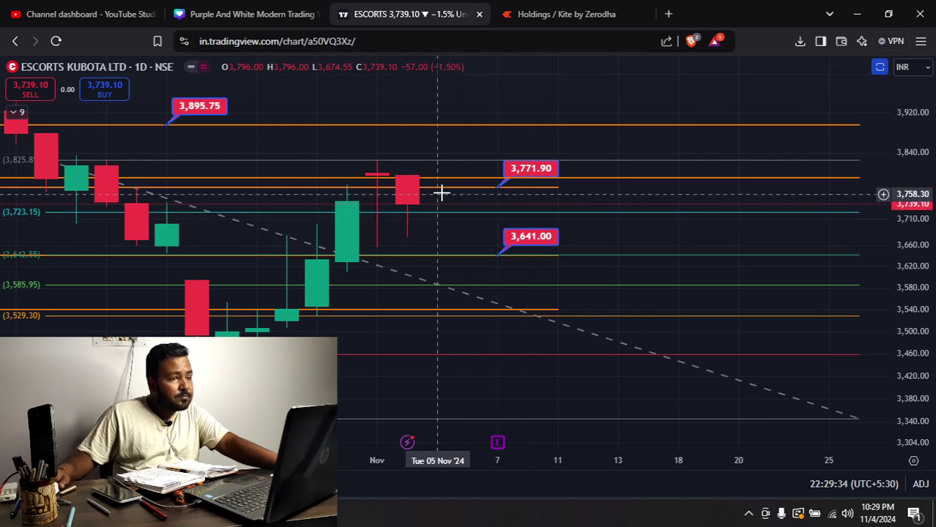
scroll(552, 168, "down", 4)
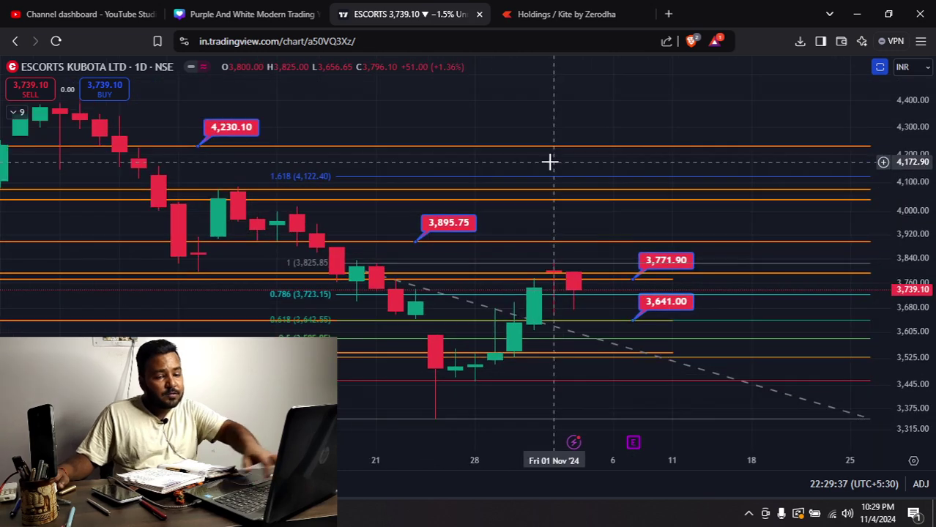
Change the ESCORTS chart to the 5-minute interval and examine the latest intraday candles.
type("5")
key("Return")
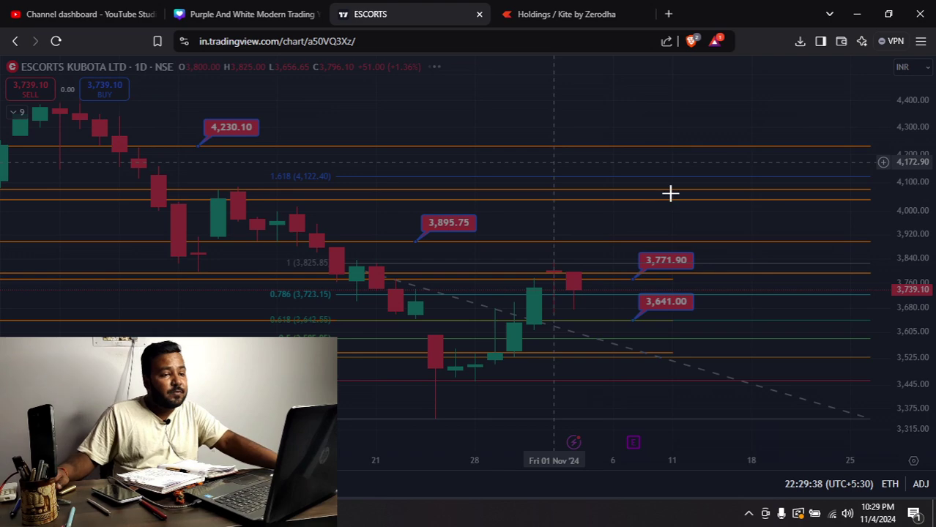
scroll(685, 192, "down", 4)
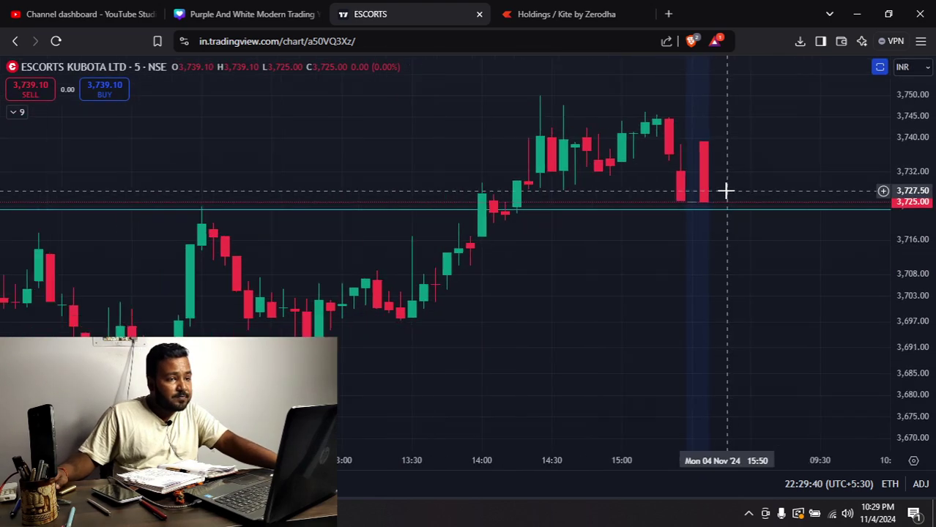
scroll(726, 191, "down", 4)
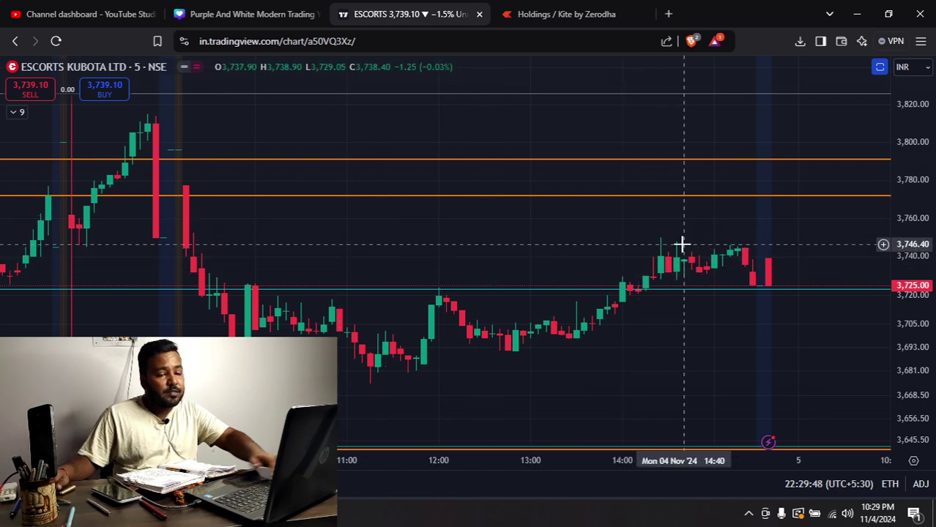
Return the ESCORTS chart to the 1-day interval and check the price line just above the 3,771.90 level.
type("1D")
key("Return")
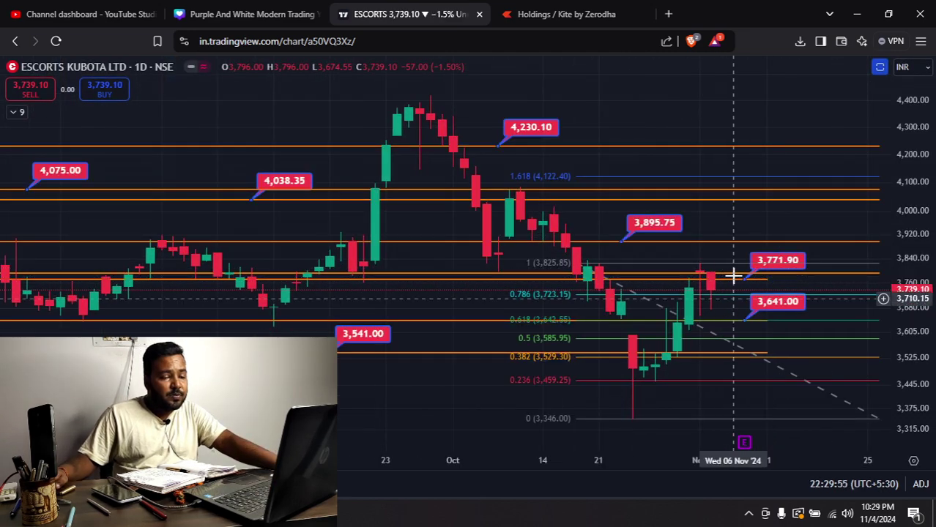
left_click(745, 274)
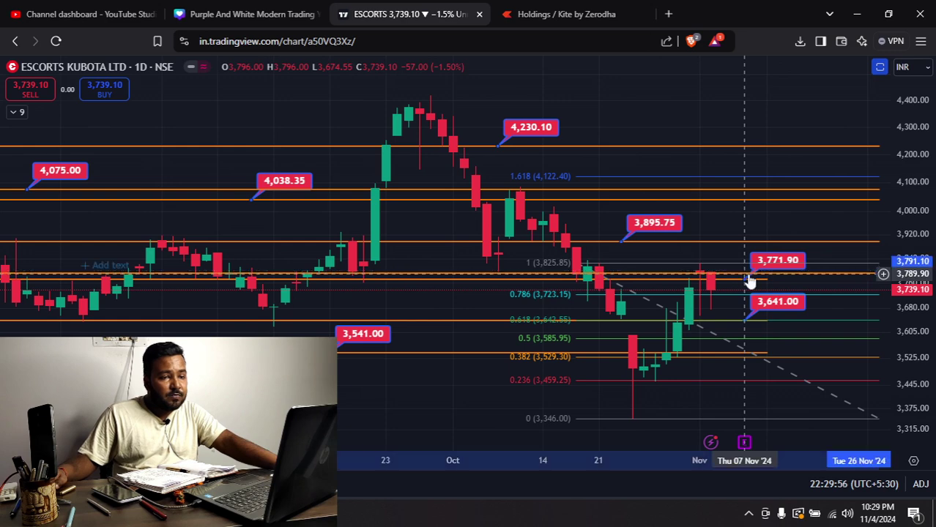
left_click(786, 137)
scroll(786, 137, "down", 2)
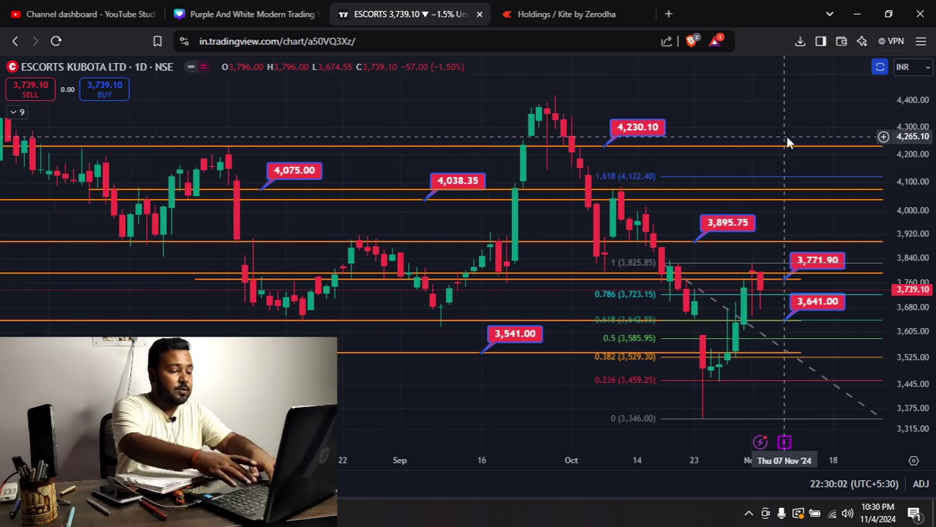
Load the JINDALPOLY chart from NSE and examine its recent daily candles around the marked levels.
type("JINDALPOLY")
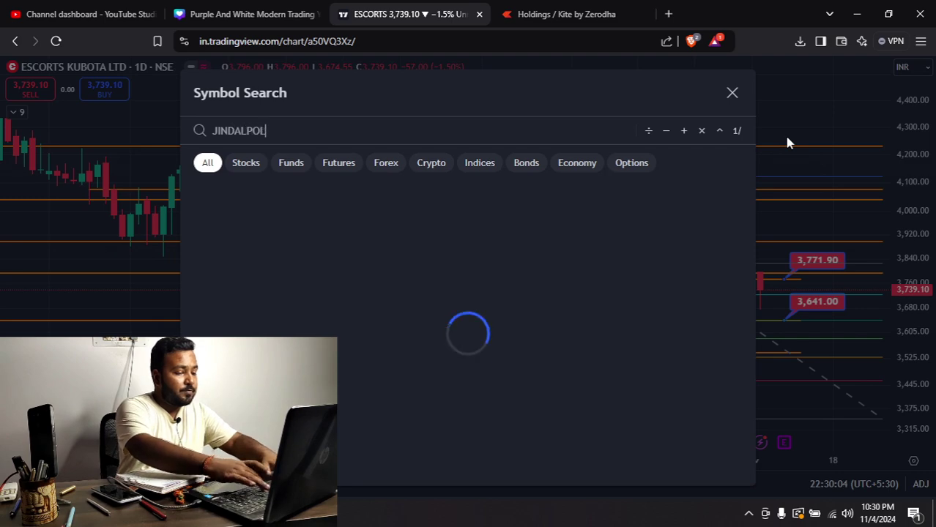
key("Return")
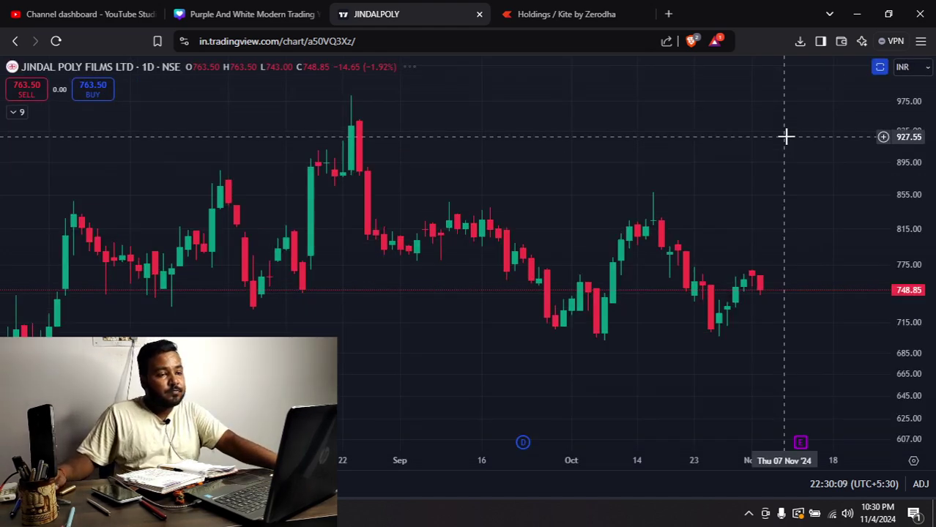
scroll(785, 136, "down", 2)
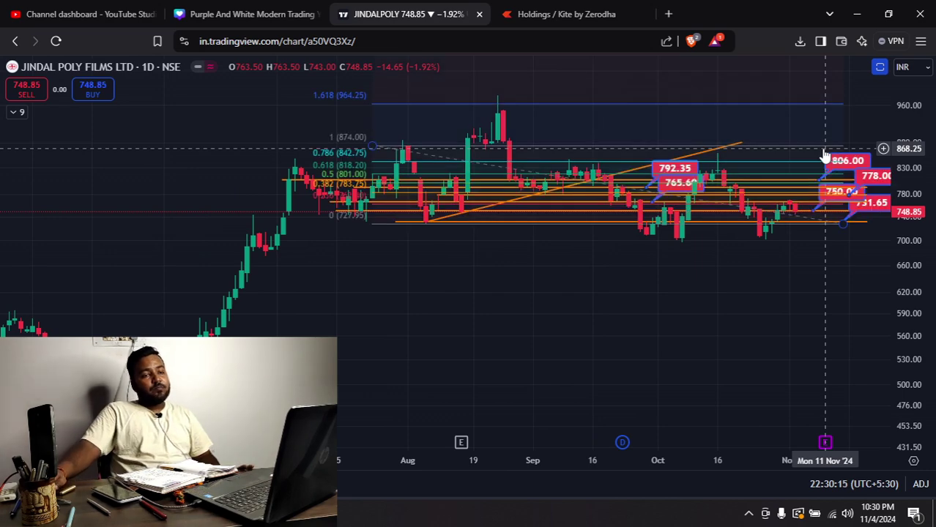
scroll(822, 148, "up", 5)
scroll(822, 148, "up", 2)
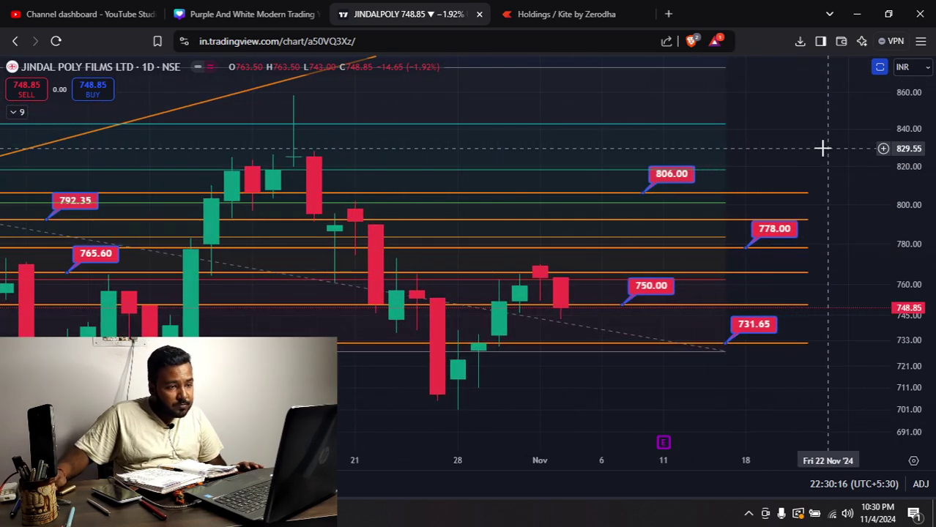
Check the 765.60 line on JINDALPOLY, then change the chart to the 5-minute interval and examine the intraday candles.
left_click(581, 278)
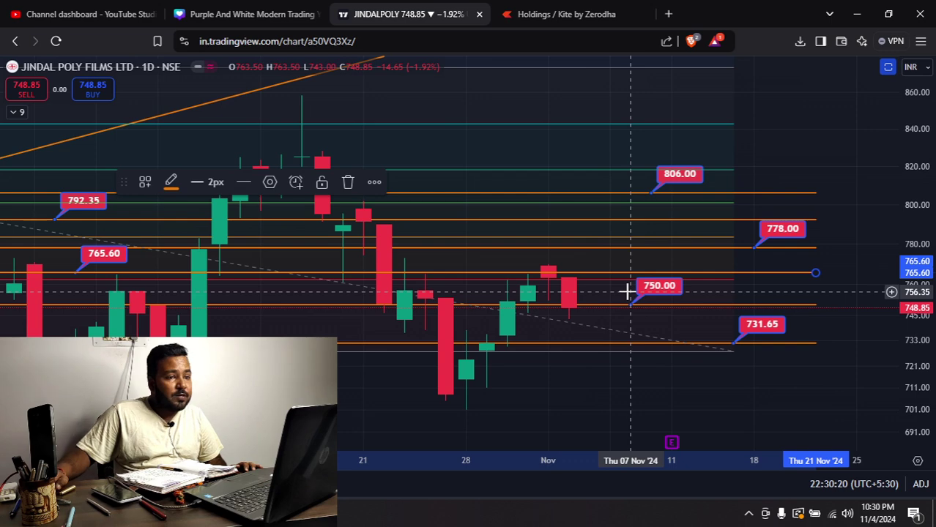
type("5")
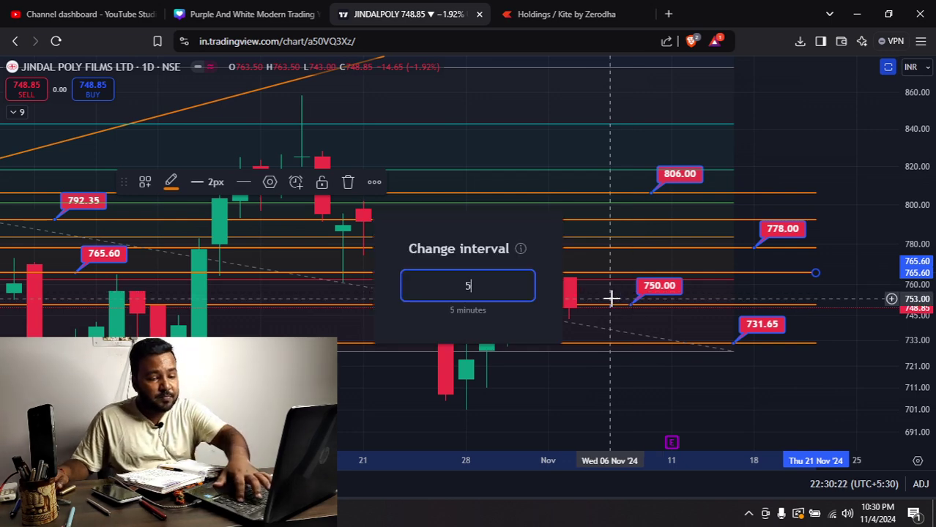
key("Return")
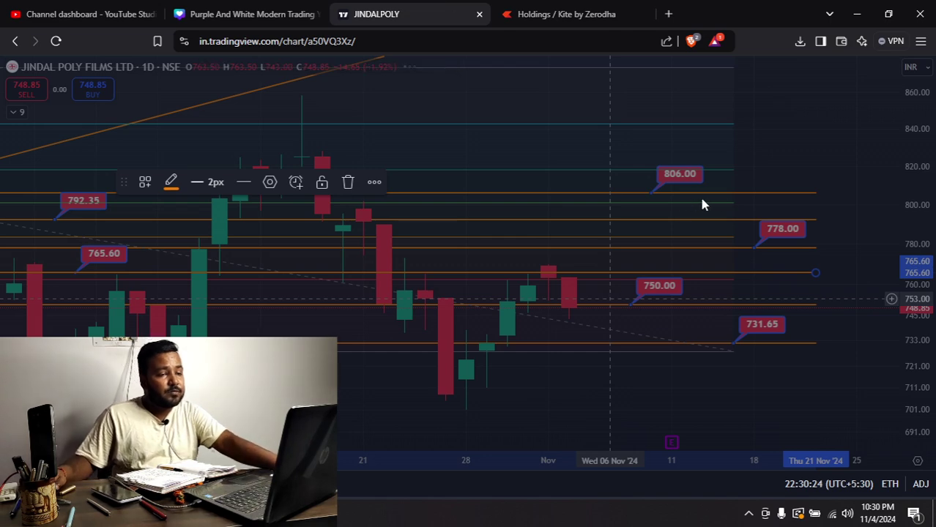
scroll(737, 199, "left", 5)
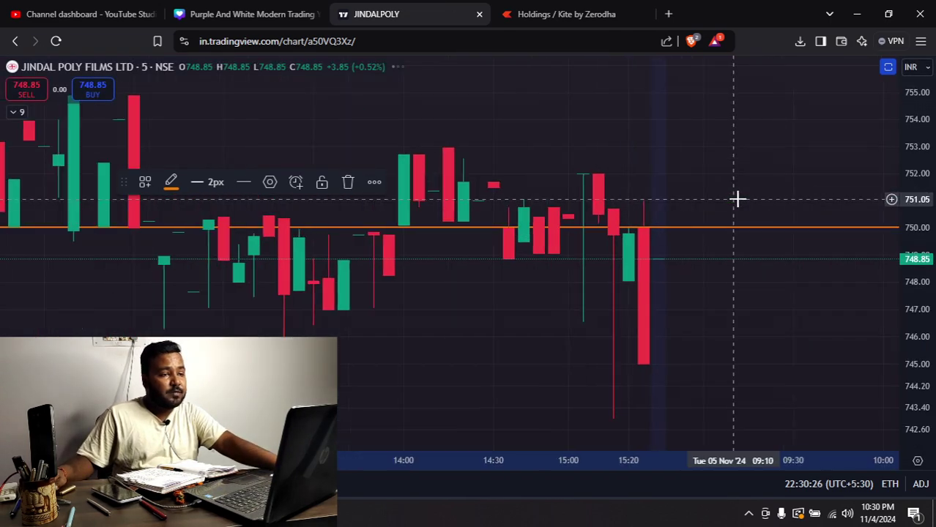
scroll(737, 198, "down", 4)
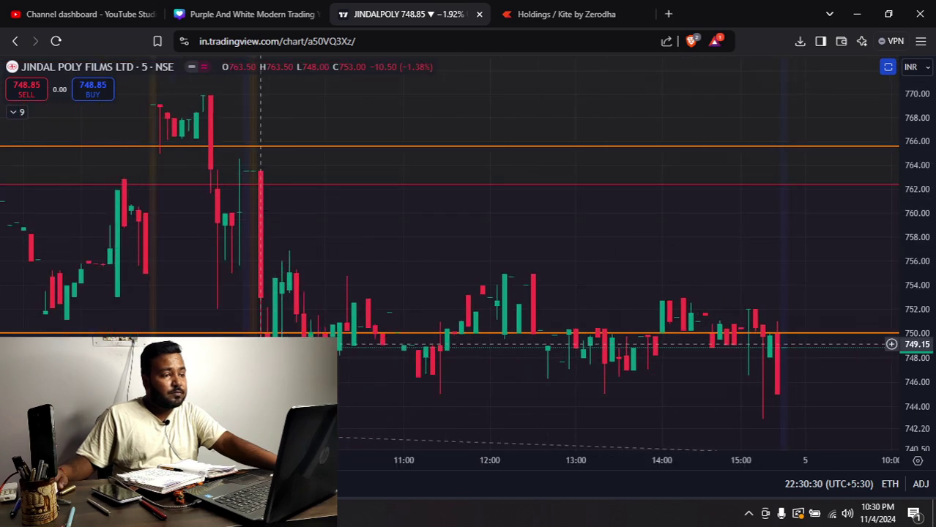
Return the JINDALPOLY chart to the 1-day interval, then load KHADIM from NSE and examine its recent daily candles.
type("1d")
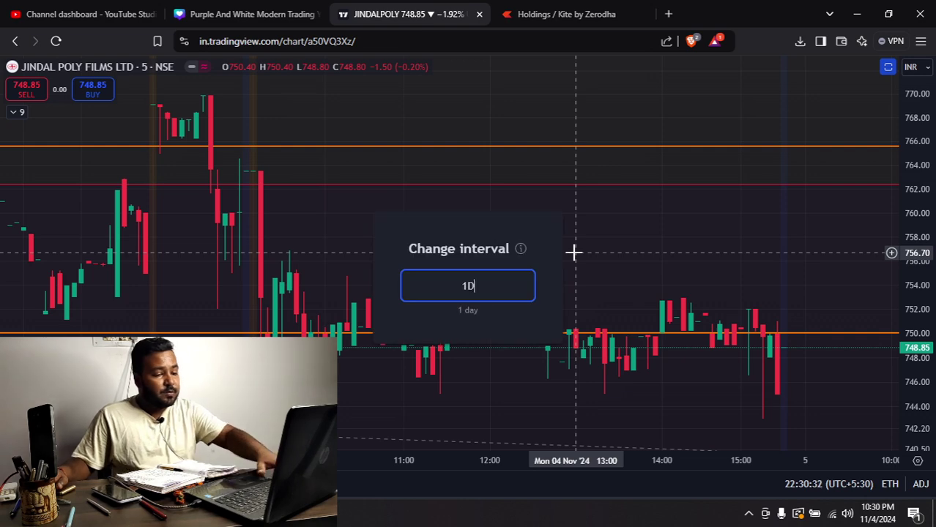
key("Return")
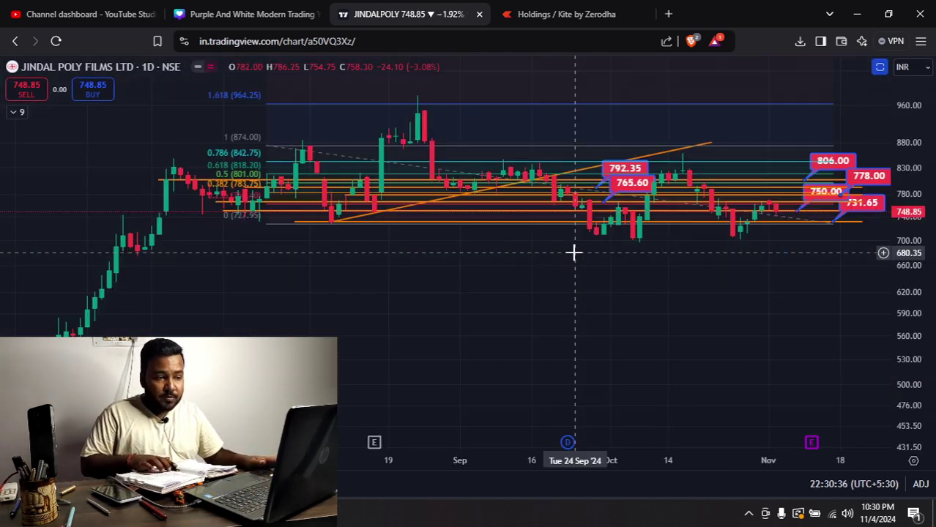
type("KHADIM")
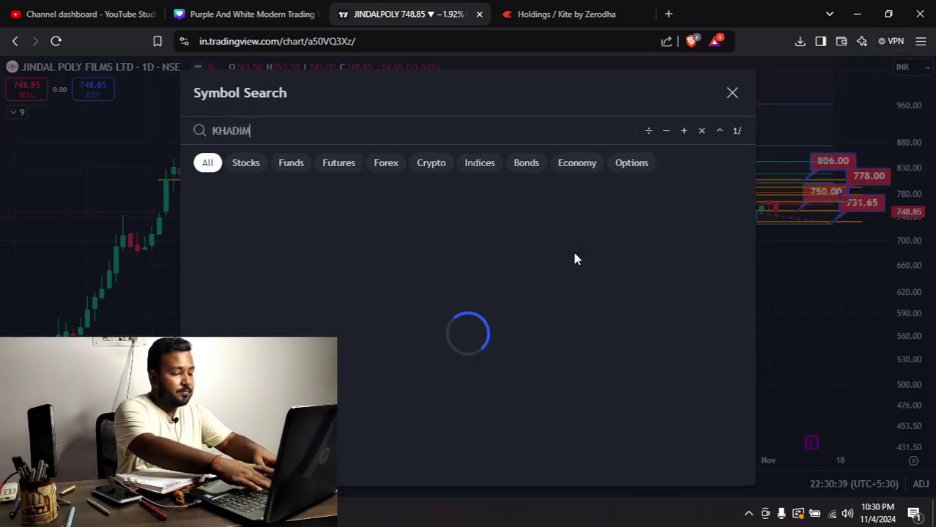
key("Return")
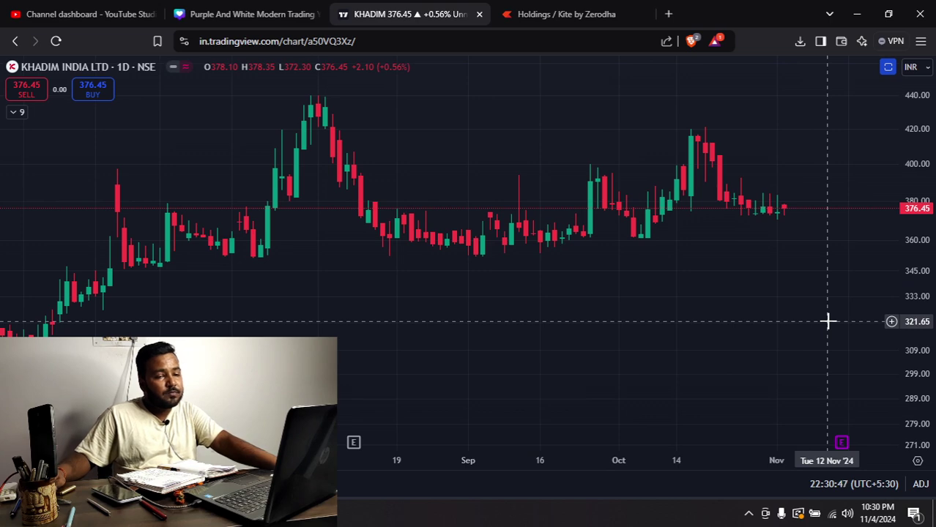
scroll(828, 321, "up", 5)
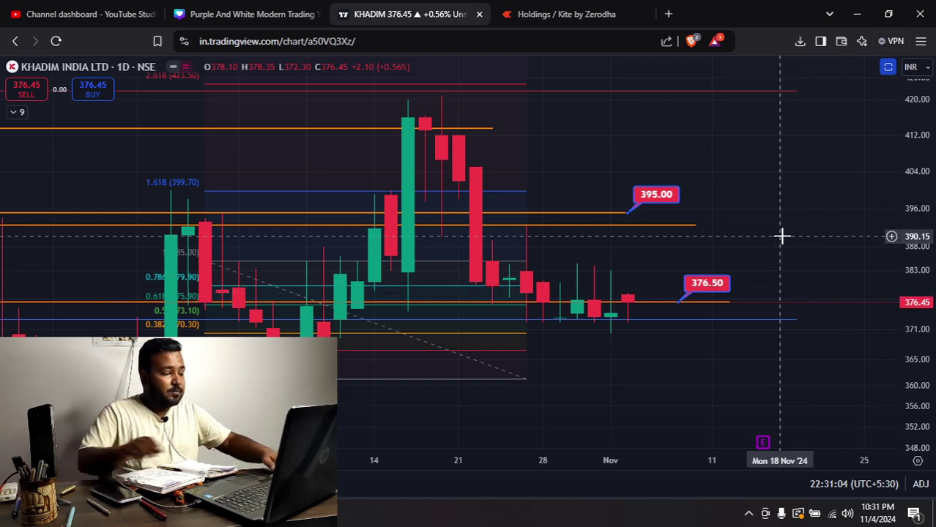
Load the ASKAUTOLTD chart from NSE and examine its daily candles around the 445.80 and 429.00 levels.
type("ASKAUTOLTD")
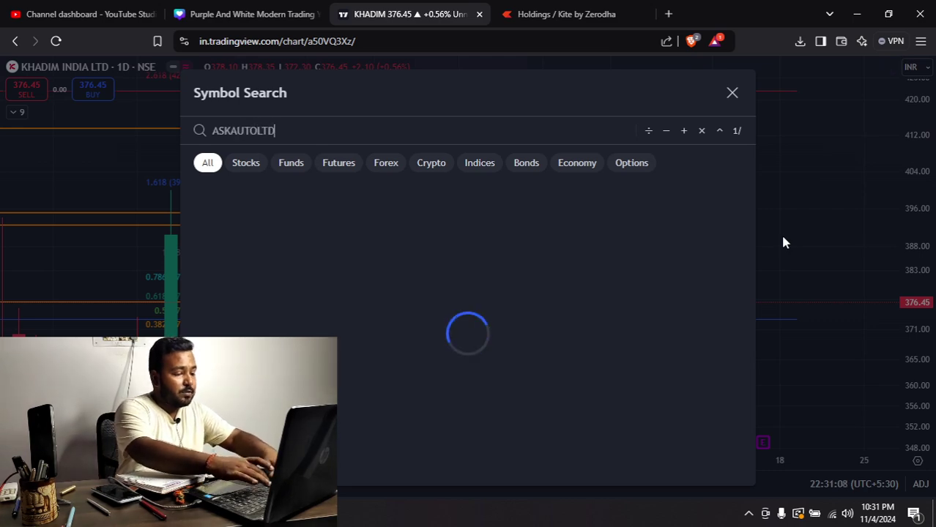
key("Return")
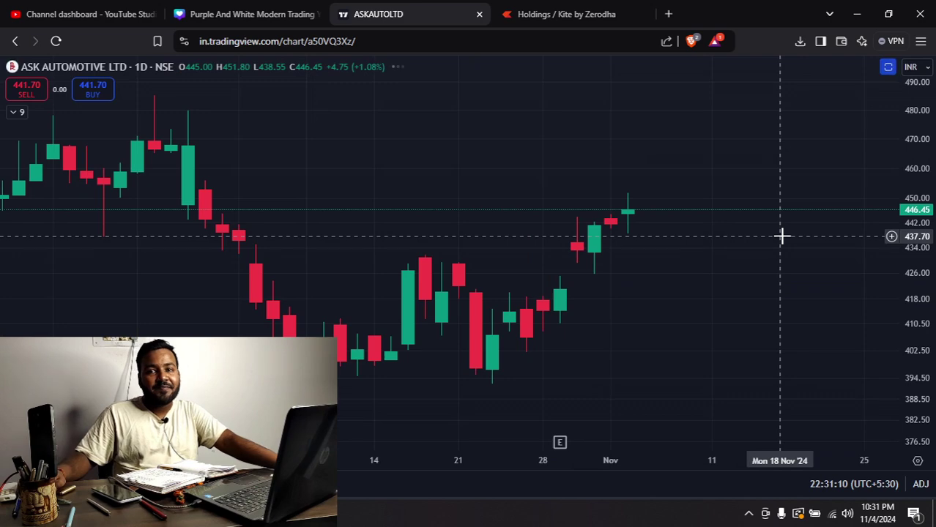
scroll(782, 236, "down", 6)
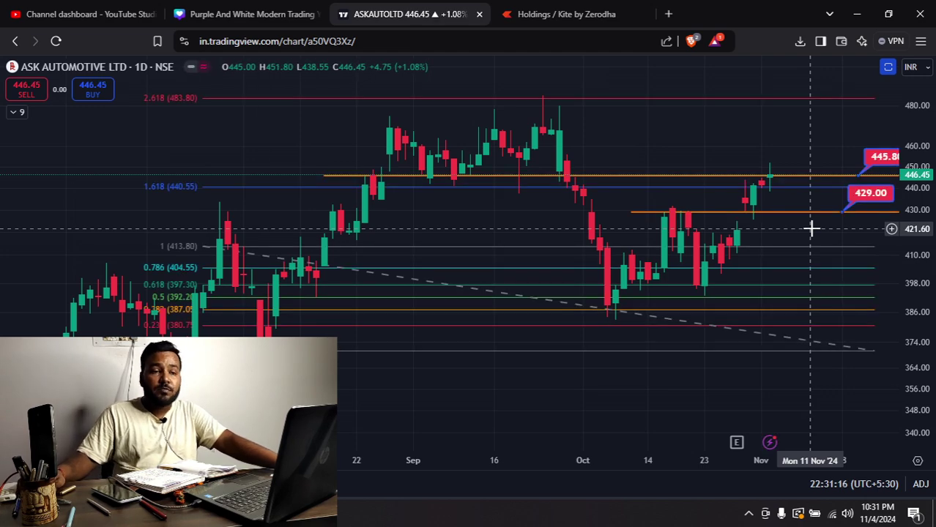
scroll(811, 228, "up", 5)
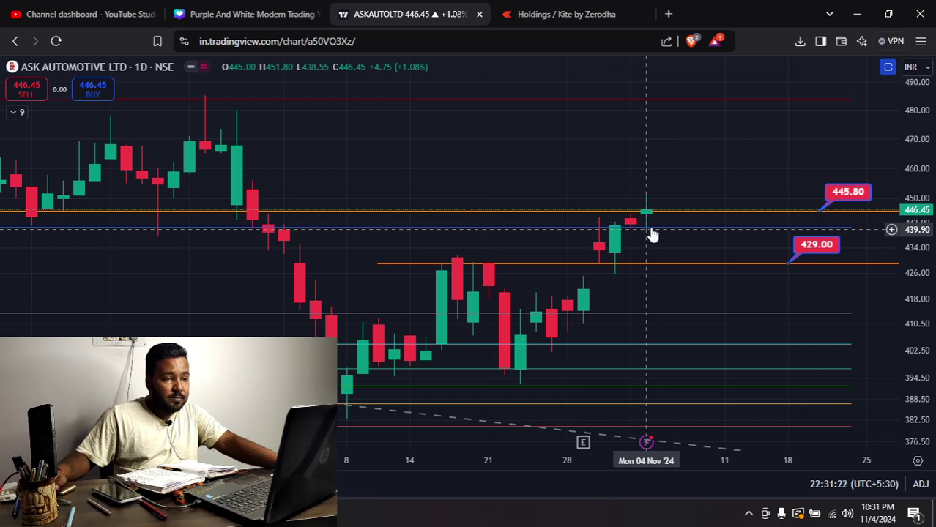
scroll(736, 212, "down", 3)
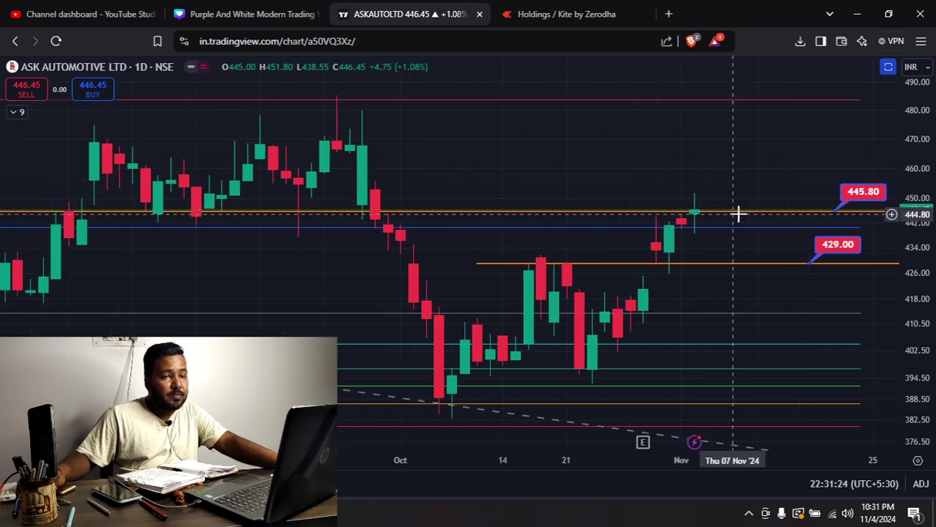
scroll(755, 209, "up", 3)
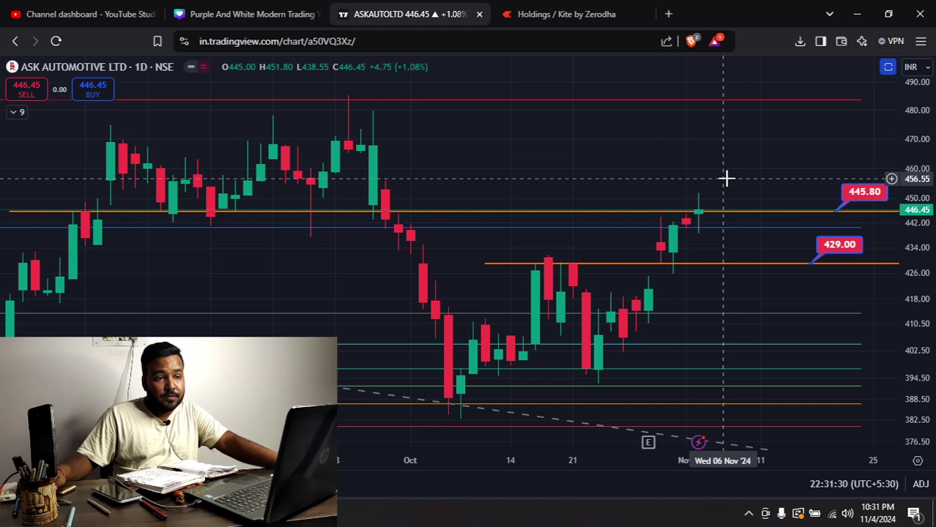
scroll(726, 179, "up", 2)
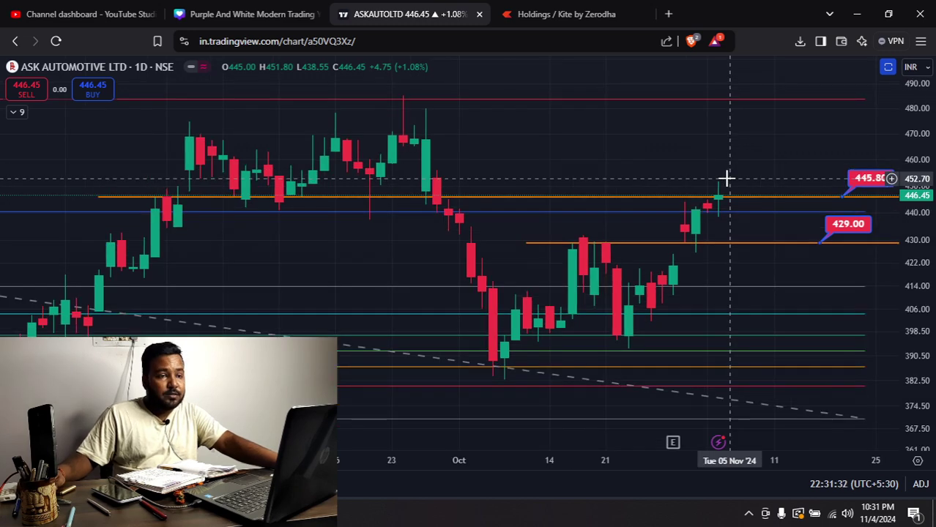
scroll(743, 219, "down", 2)
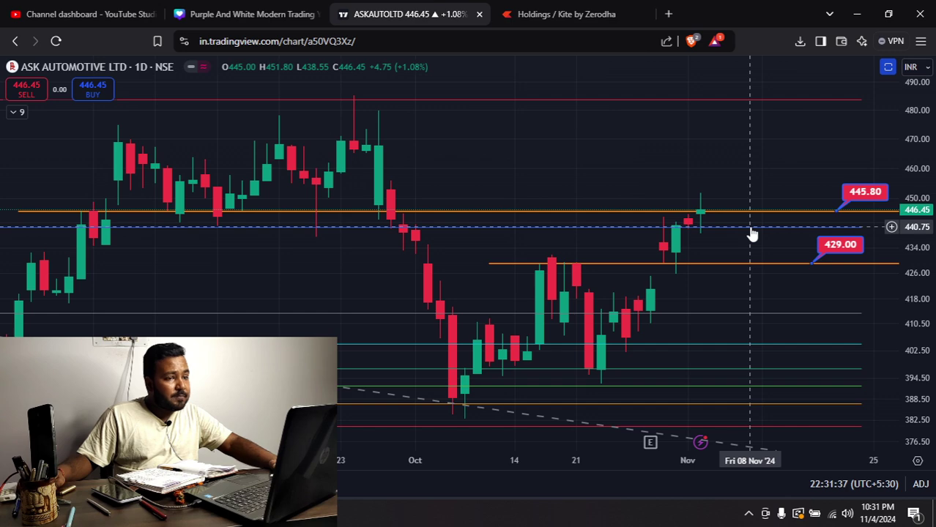
Measure the price move on ASKAUTOLTD upward from the blue line just below the 445.80 level, then clear the measurement.
left_click(752, 234, "shift")
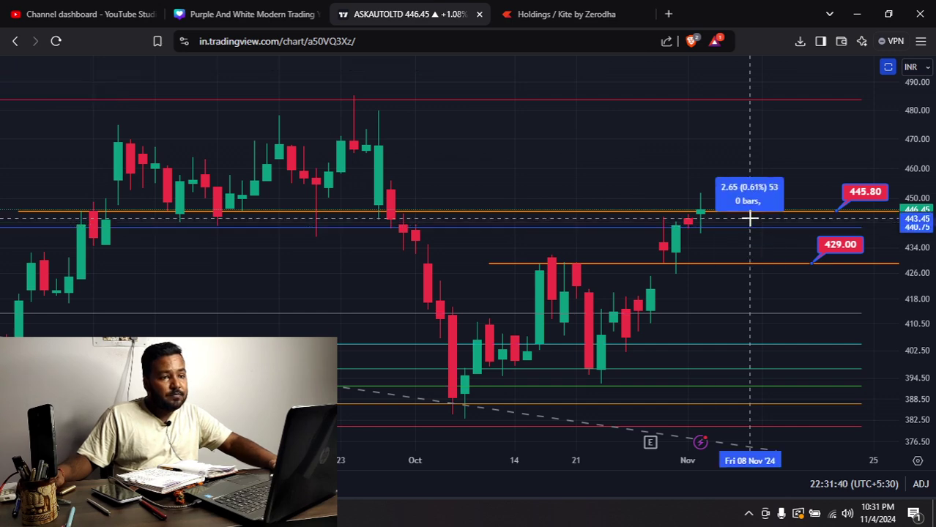
key("shift+f")
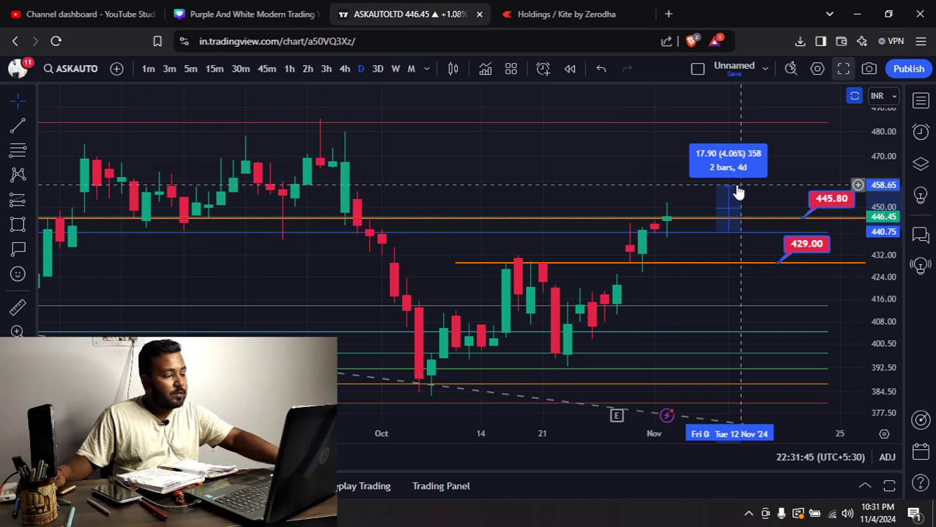
key("Escape")
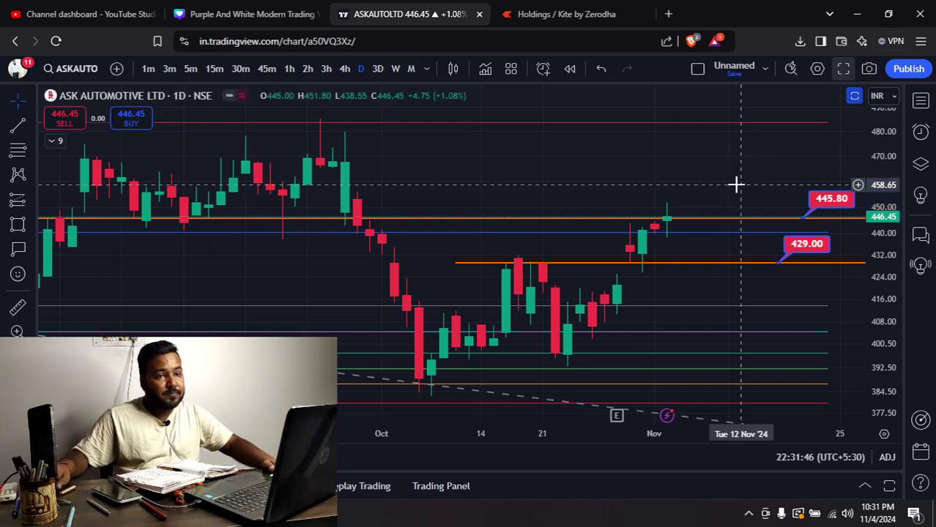
key("shift+f")
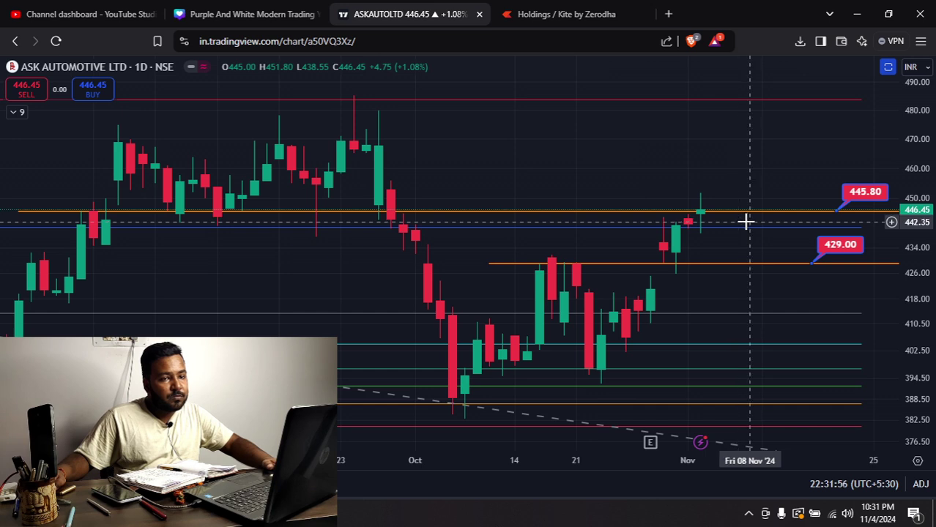
Measure the short price distance from just above the blue line to the 445.80 level, then clear the measurement.
left_click(746, 221, "shift")
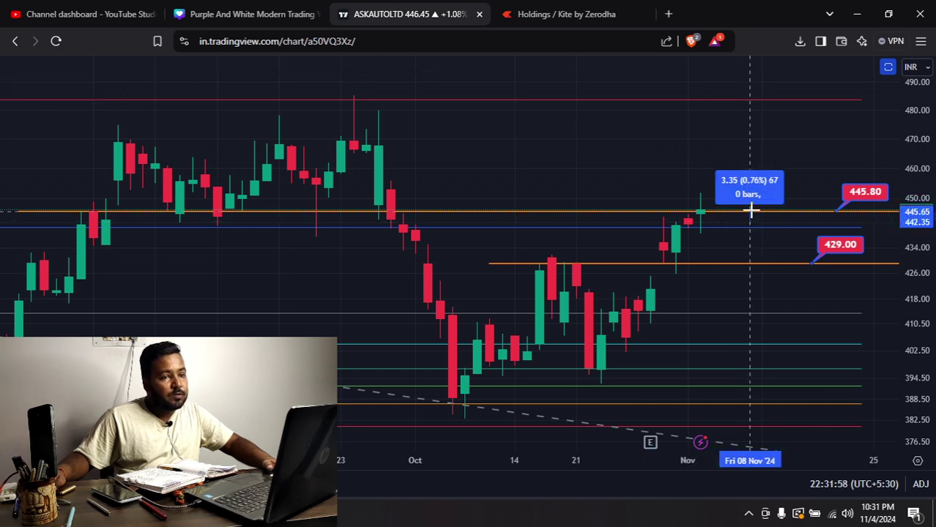
left_click(751, 210)
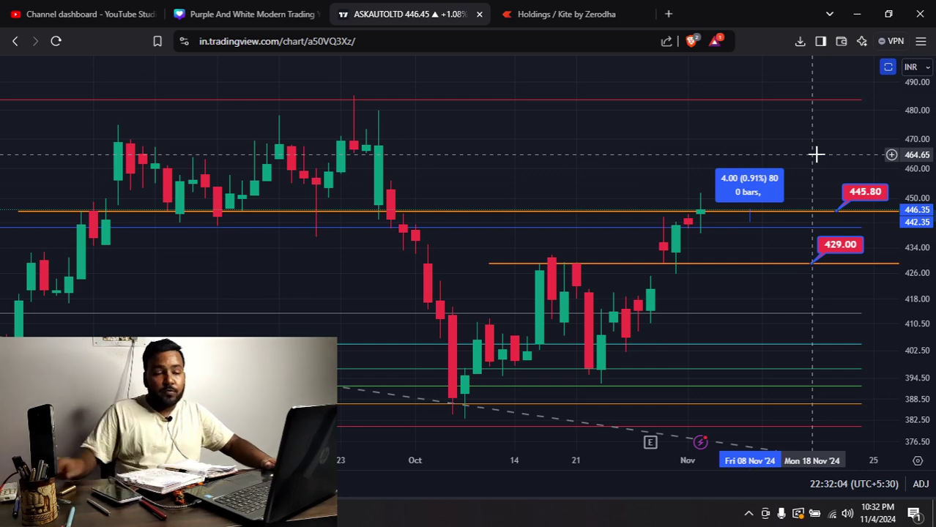
left_click(625, 156)
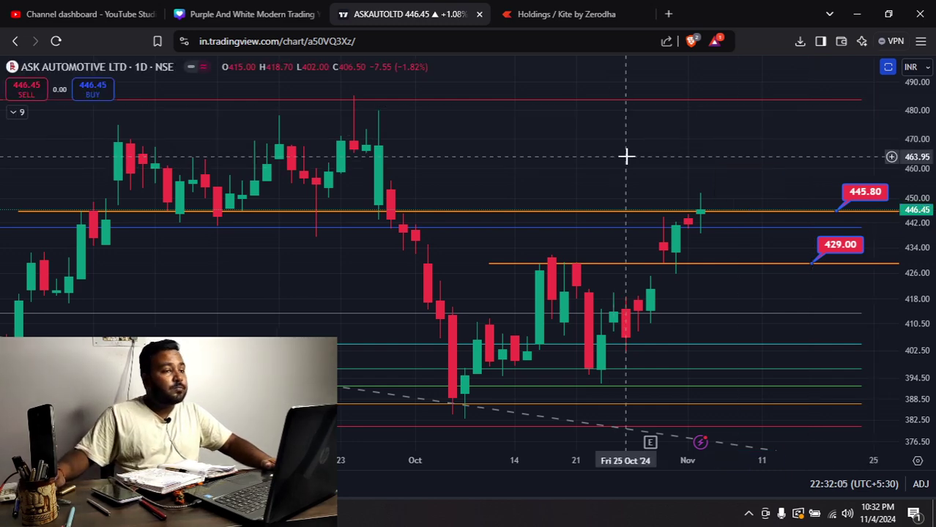
Switch to Kite, search for askauto and open a buy order for the NSE-listed ASKAUTOLTD.
left_click(560, 15)
type("a")
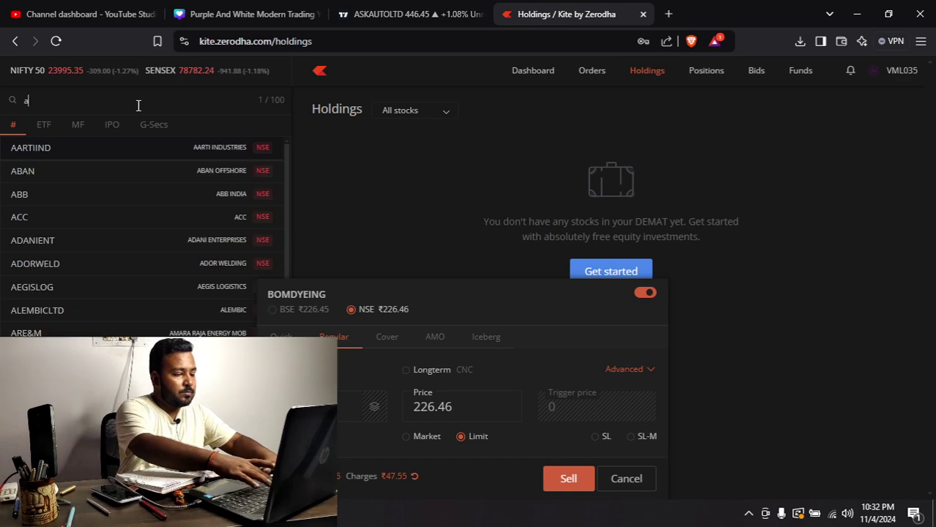
type("skauto")
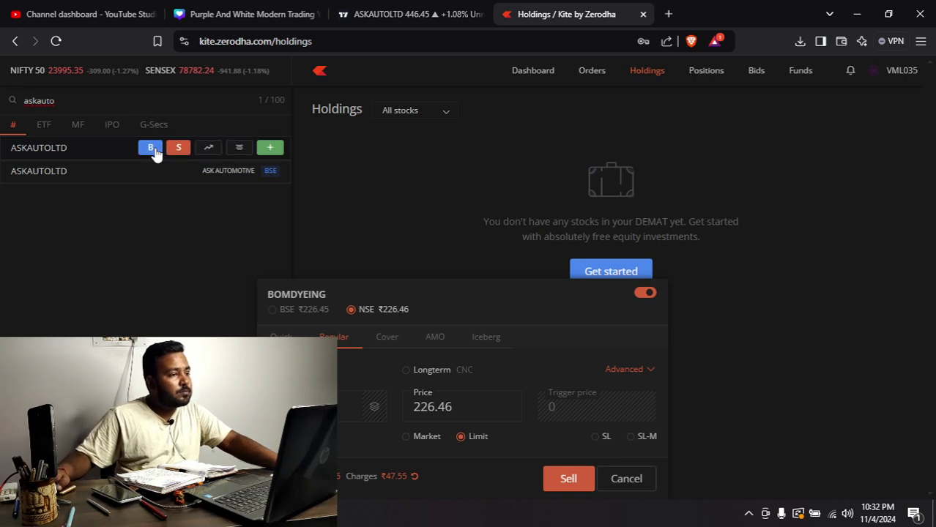
left_click(156, 150)
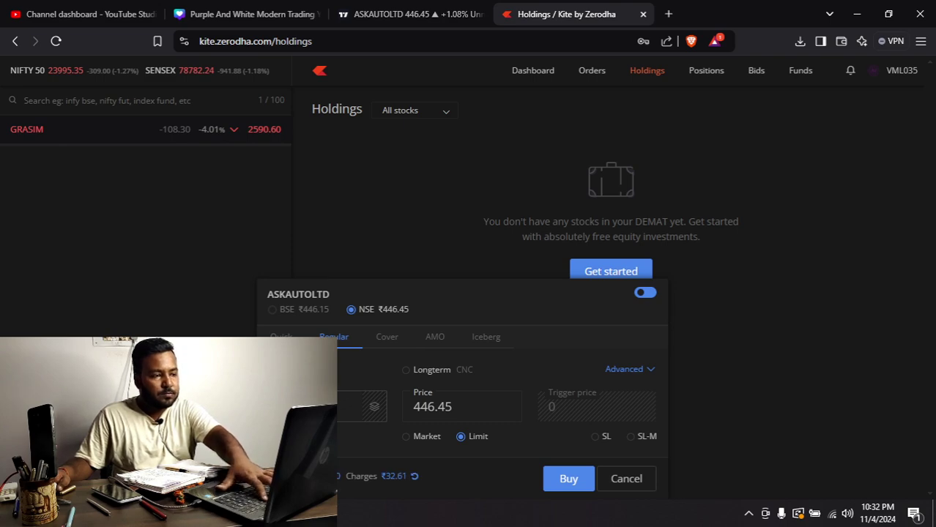
Set the intraday buy quantity to 186 in the uncovered order window to check the required margin, then cancel the order.
key("BackSpace")
type("8")
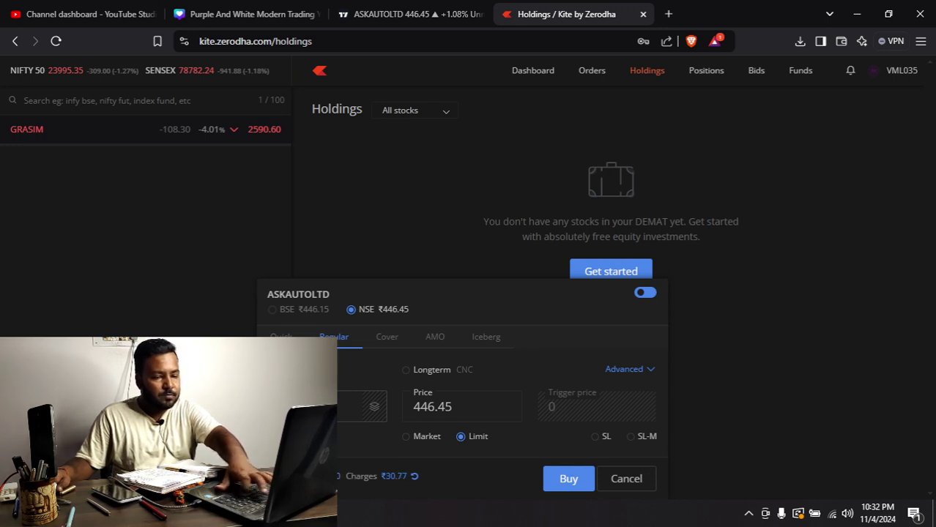
key("Down")
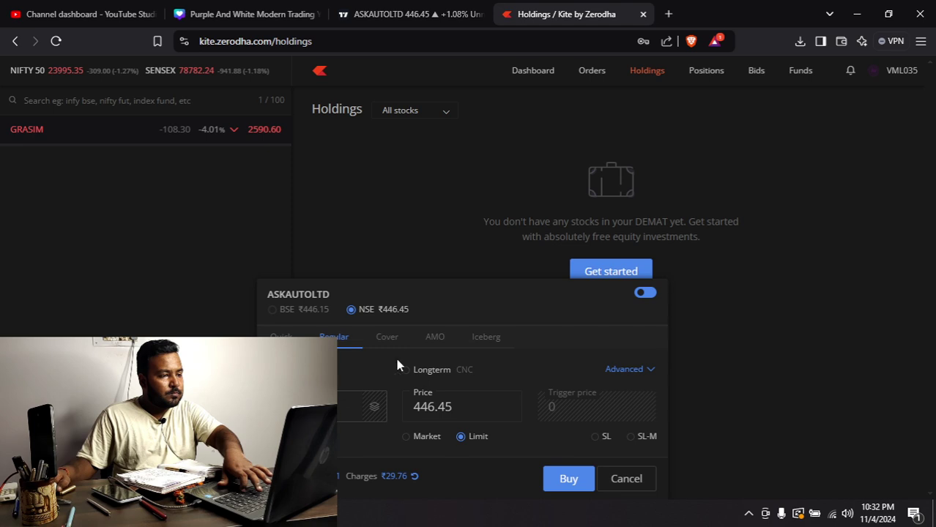
left_click_drag(476, 301, 638, 173)
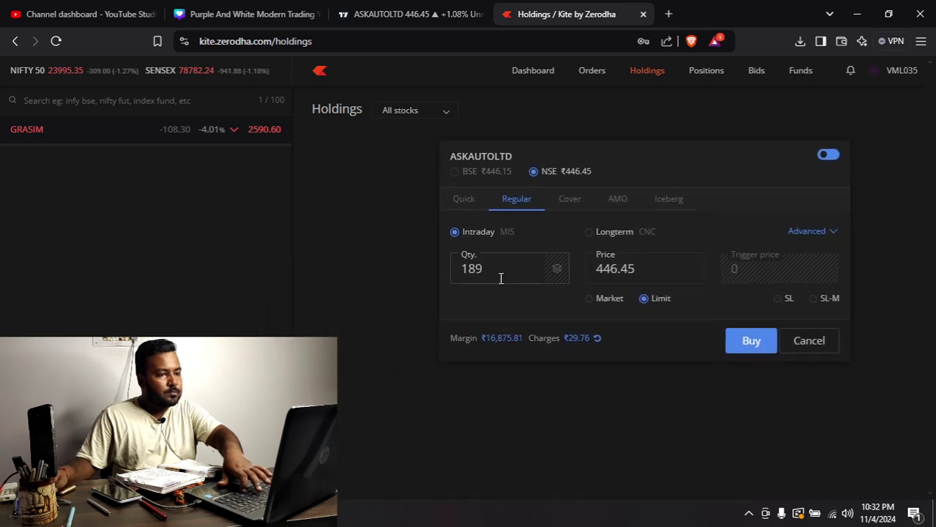
key("Down")
key("Down")
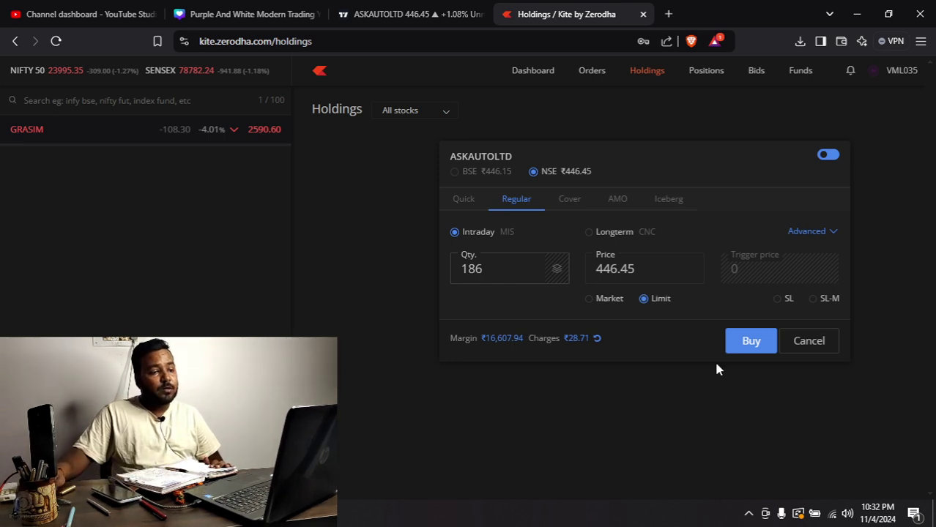
left_click(804, 351)
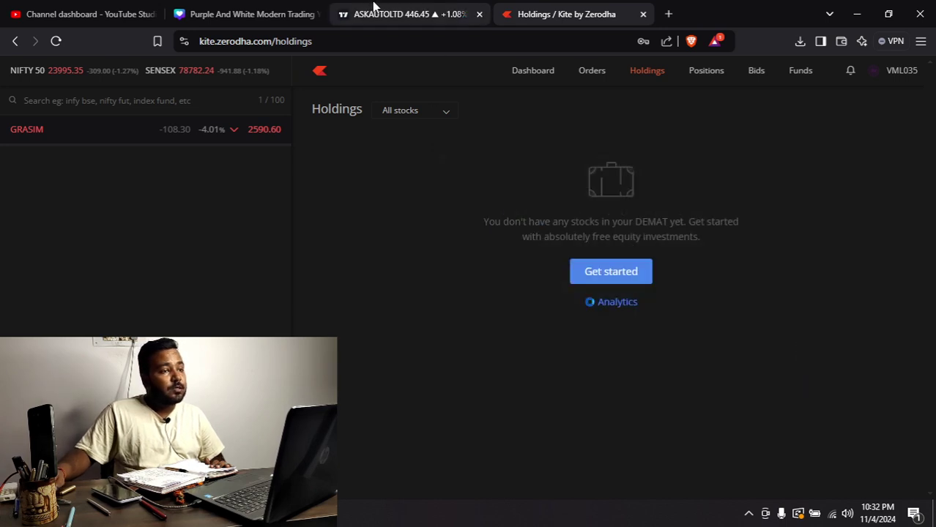
Switch back to TradingView, load the EMUDHRA chart from NSE and examine its daily candles around the 938.20 and 915.40 levels.
left_click(432, 10)
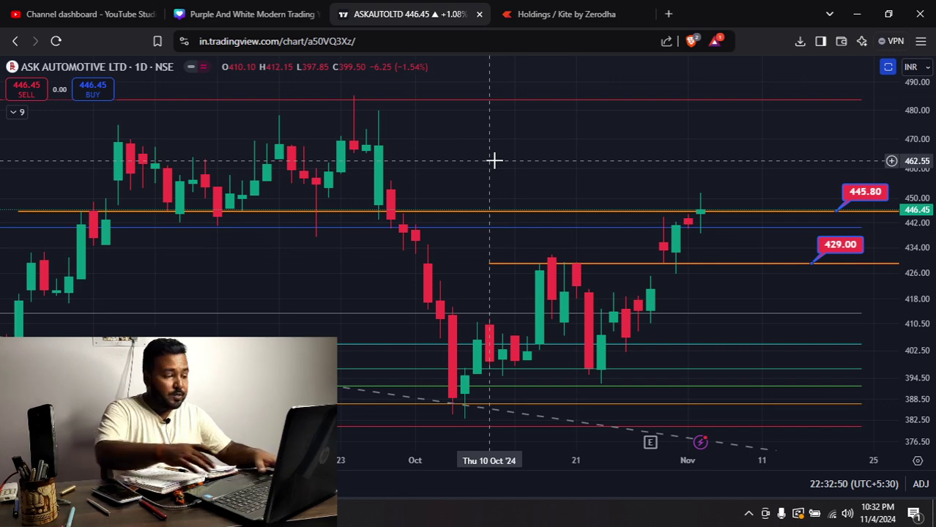
type("EMUDHRA")
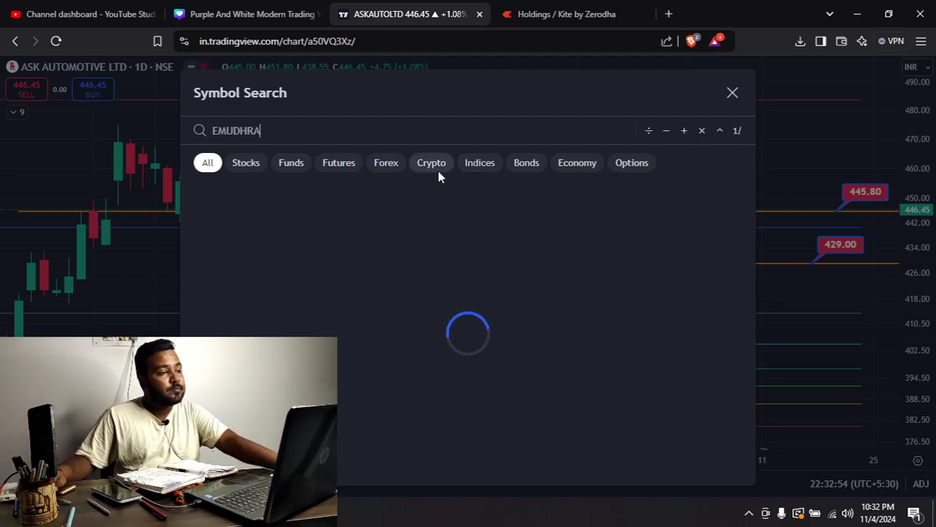
left_click(579, 192)
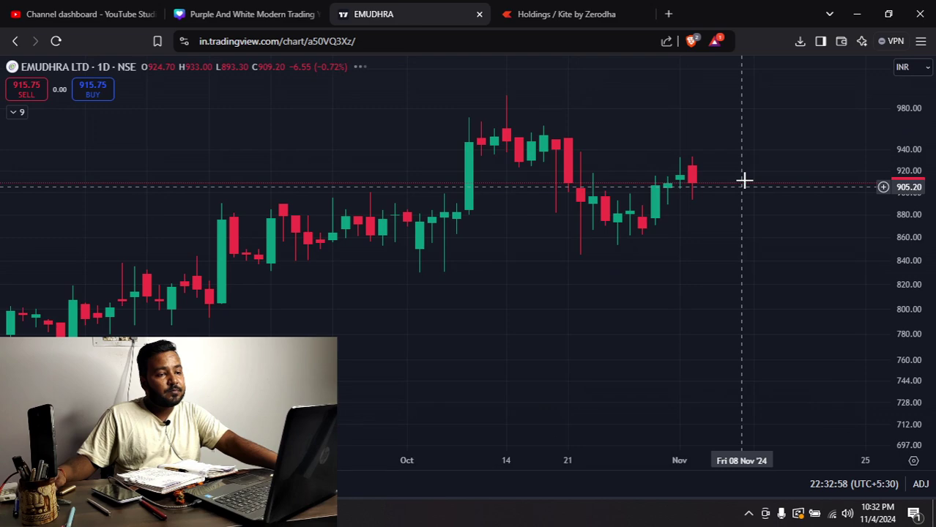
scroll(760, 194, "down", 5)
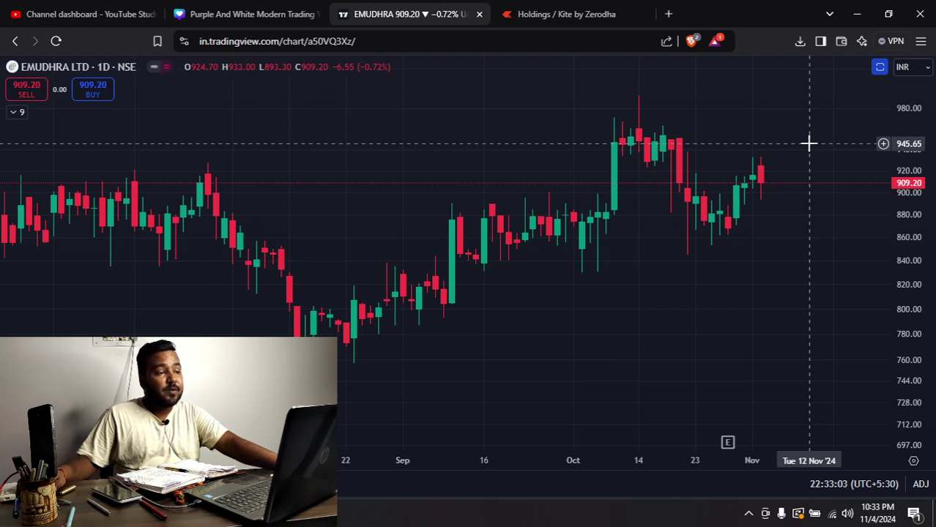
scroll(810, 144, "down", 2)
scroll(810, 144, "up", 4)
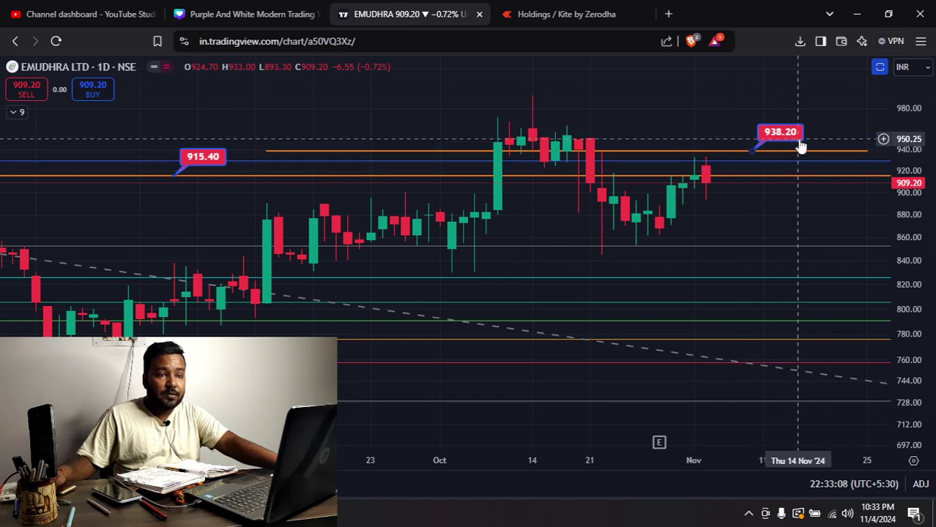
left_click(729, 153)
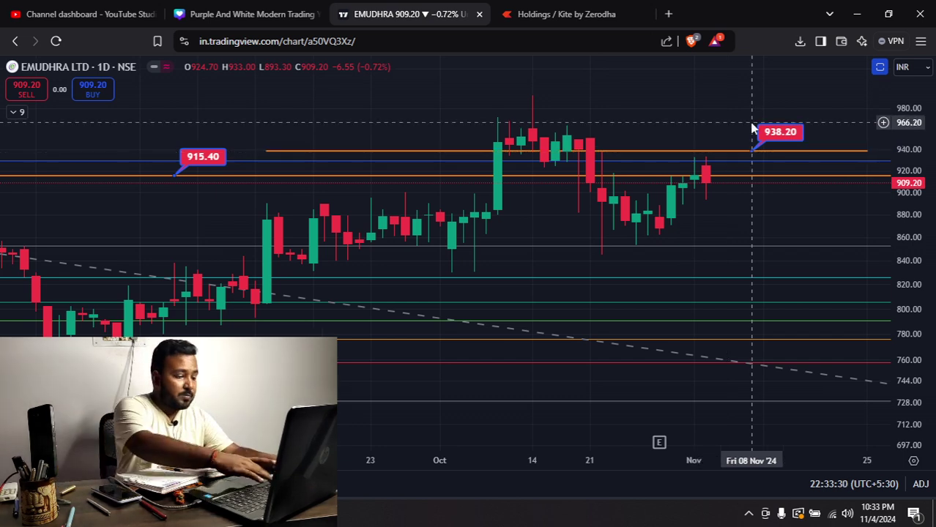
Load the BOSCHLTD chart from NSE and examine its daily candles around the 35,000.00, 35,560.10 and 37,020.05 levels.
type("BOSCHLTD")
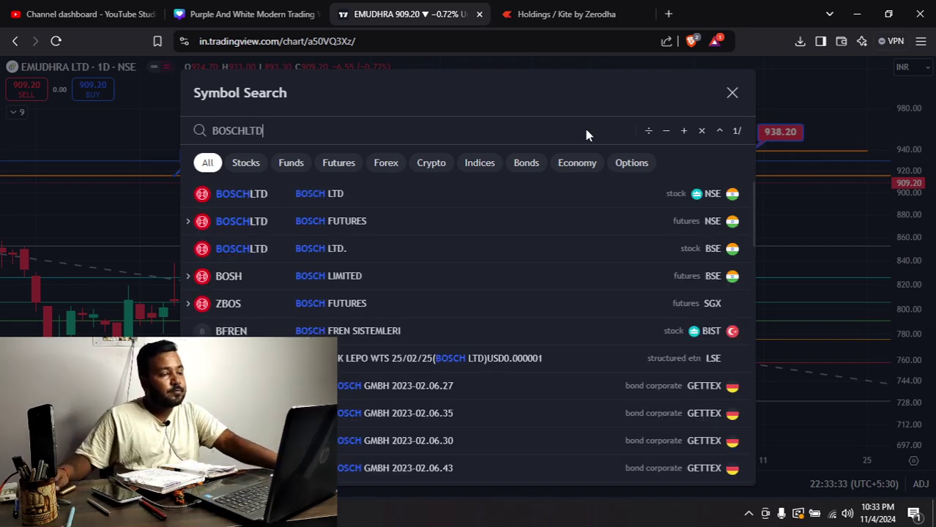
left_click(550, 197)
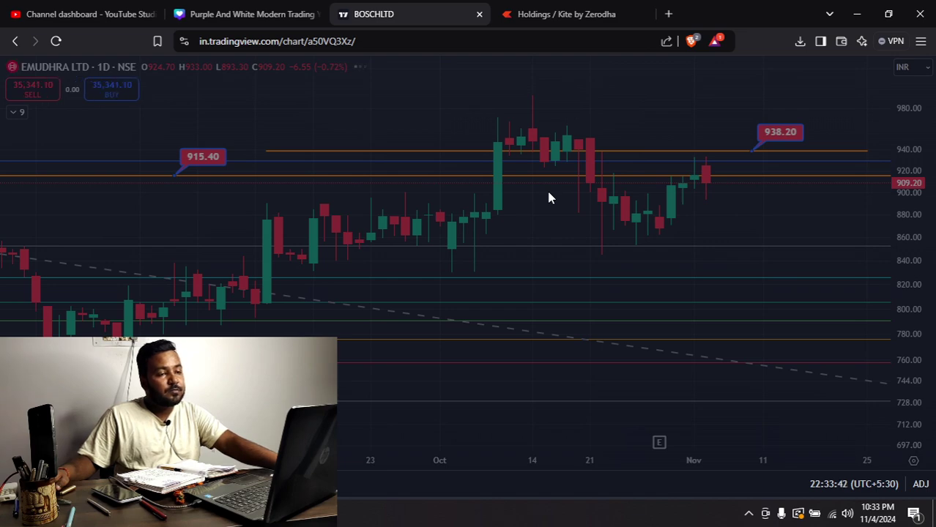
scroll(739, 193, "down", 2)
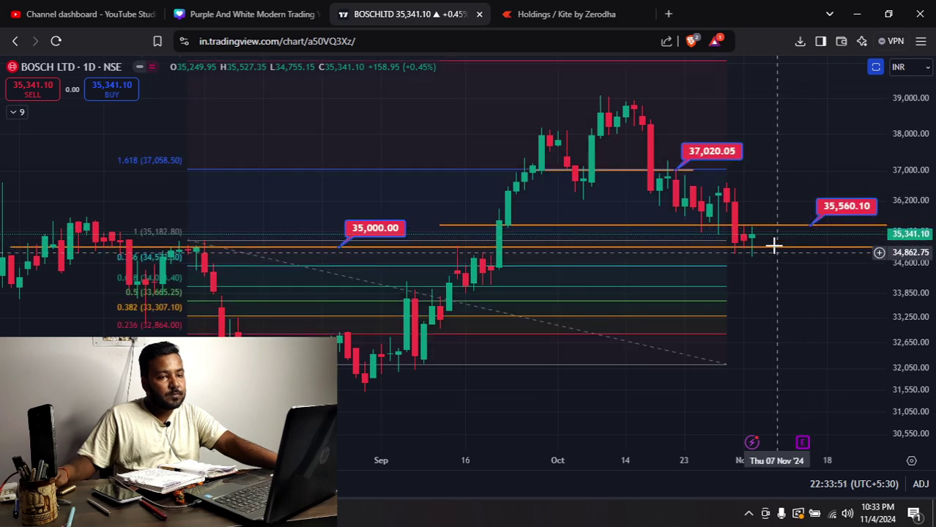
scroll(774, 258, "up", 3)
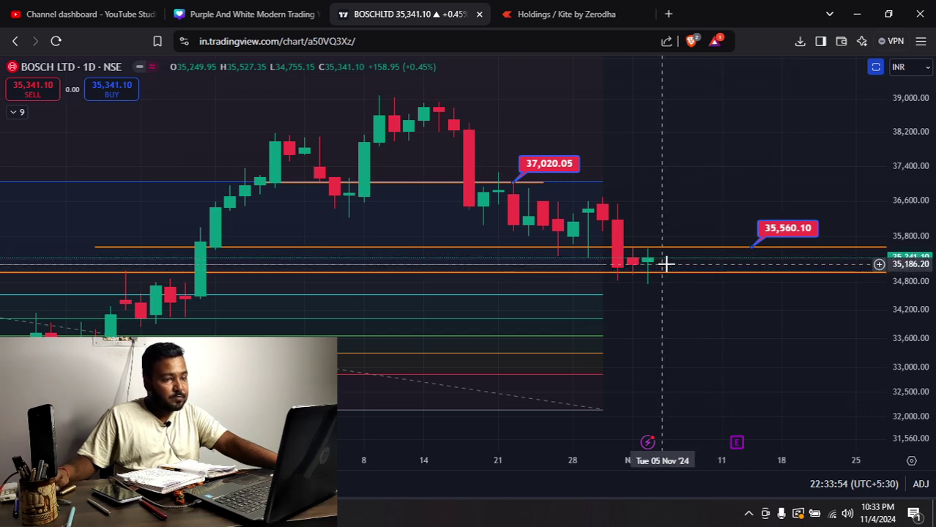
scroll(669, 265, "down", 3)
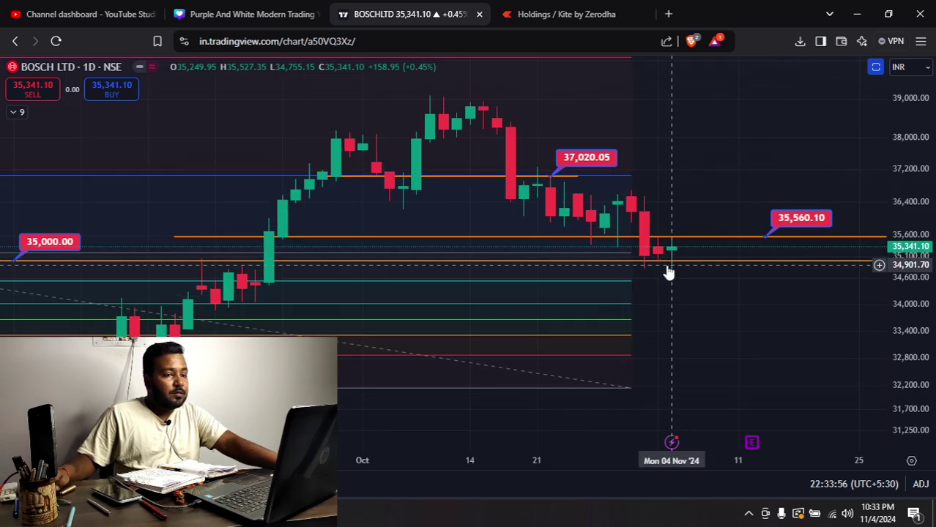
scroll(716, 257, "down", 4)
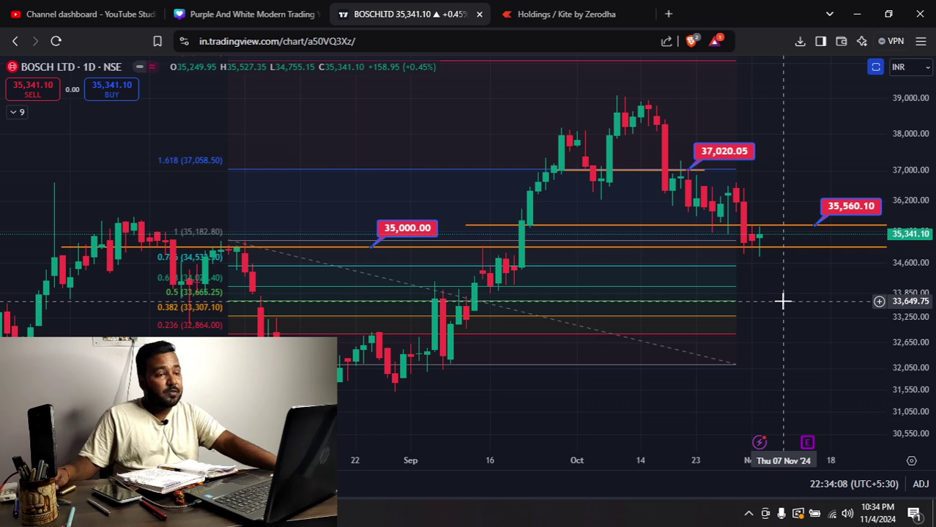
scroll(782, 301, "up", 4)
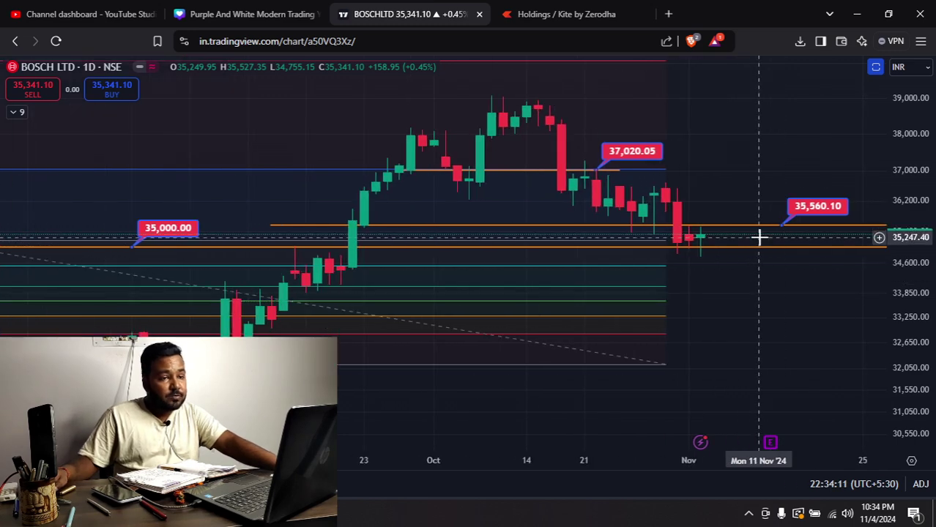
scroll(759, 237, "up", 3)
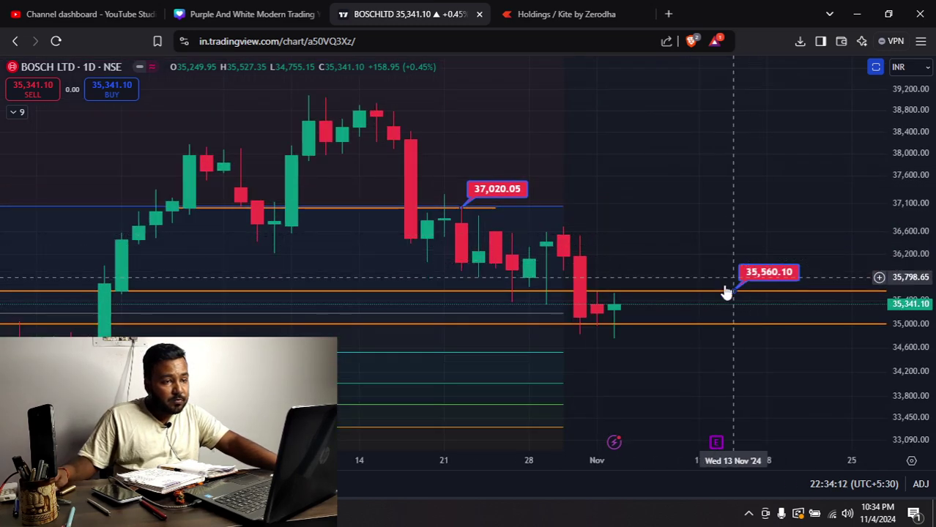
scroll(723, 263, "down", 3)
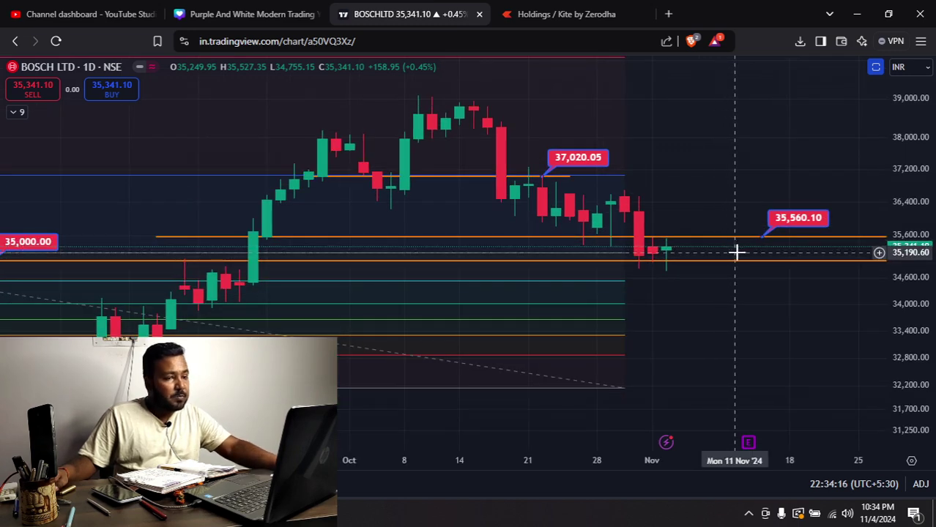
Measure the price distance on the BOSCHLTD chart from about 35,190 up to about 35,320, then clear the measurement.
left_click(736, 253, "shift")
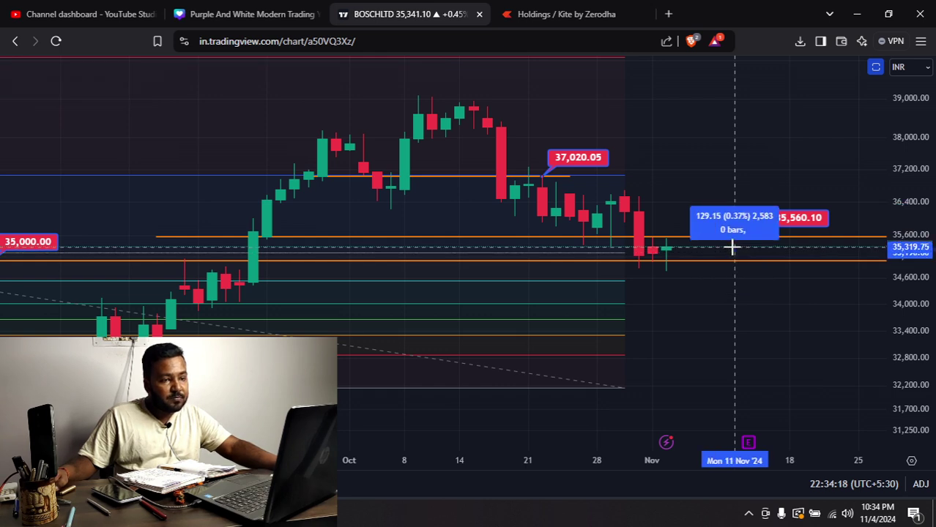
left_click(732, 248)
left_click(775, 154)
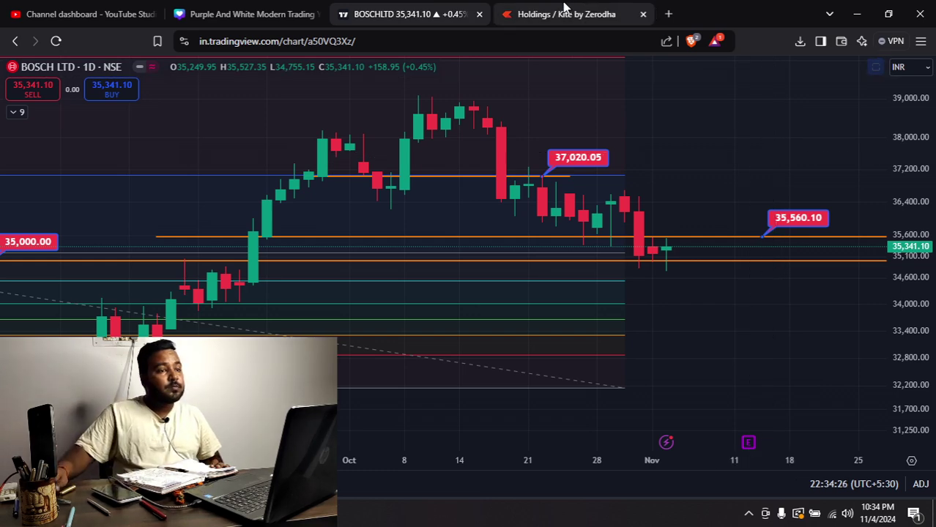
Switch to Kite, search for bosch, open a buy order for the NSE-listed BOSCHLTD and set its quantity to 2.
left_click(564, 14)
left_click(175, 97)
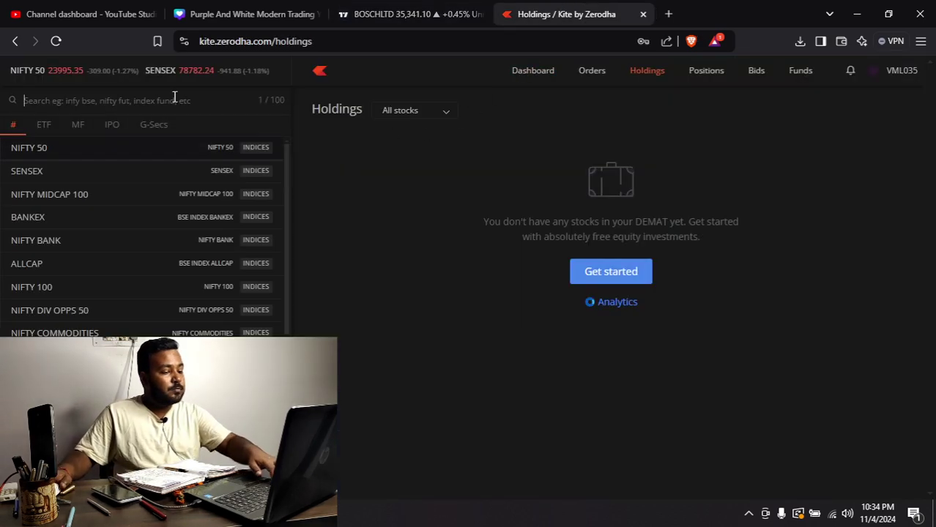
type("bosch")
mouse_move(94, 150)
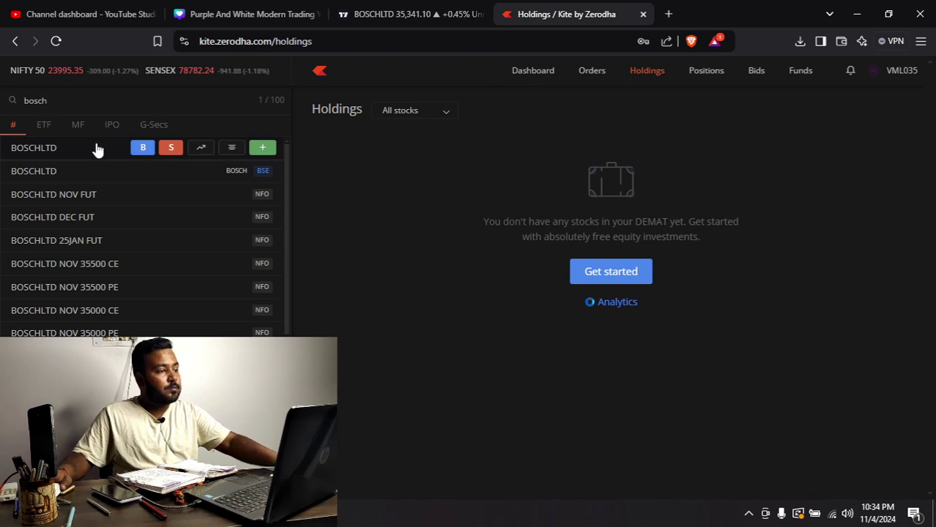
left_click(139, 146)
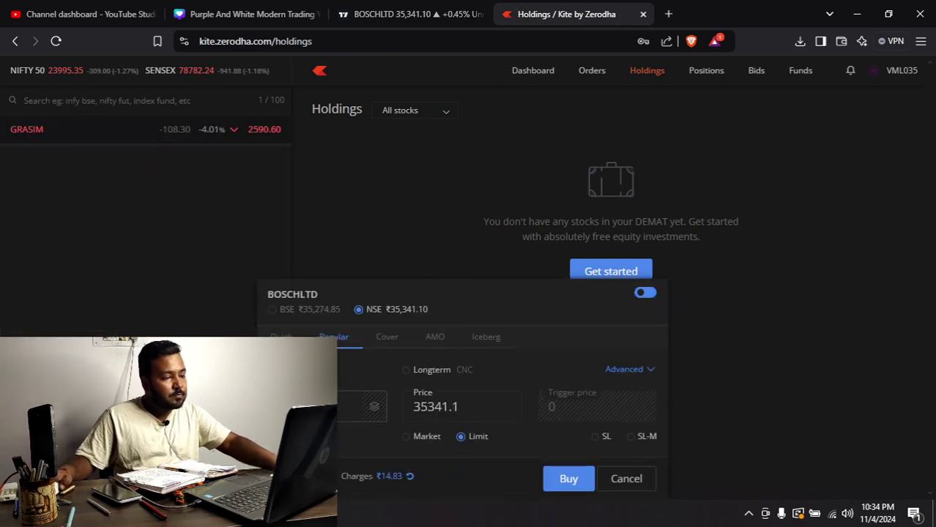
type("2")
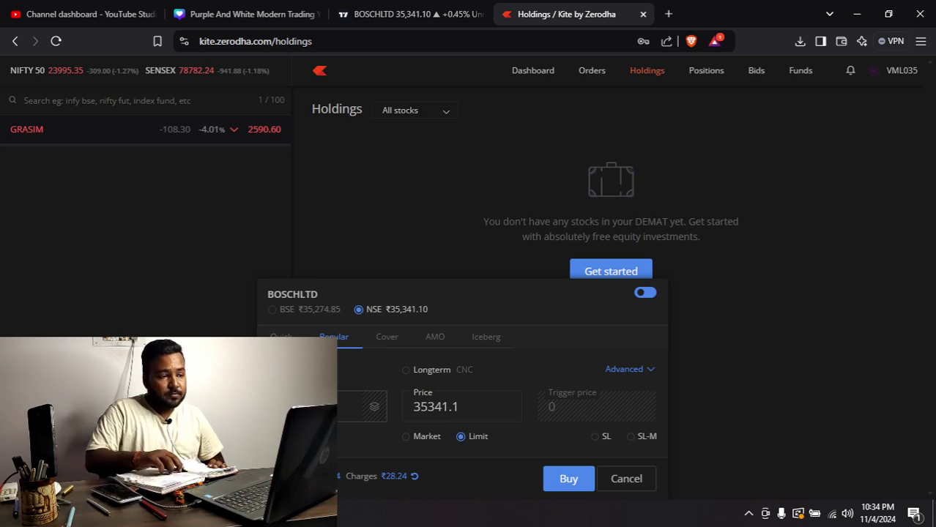
Switch back to TradingView and load the AEGISLOG chart from NSE.
left_click(408, 14)
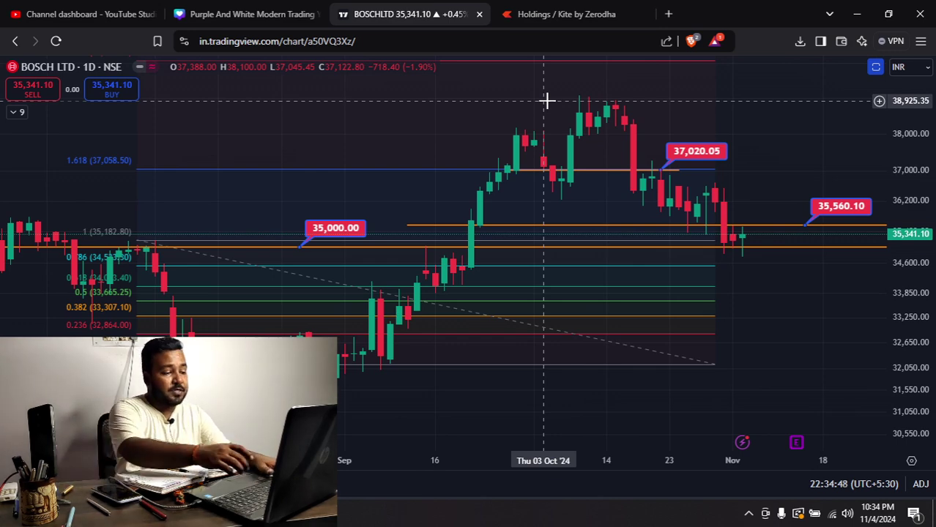
type("AEGISLOG")
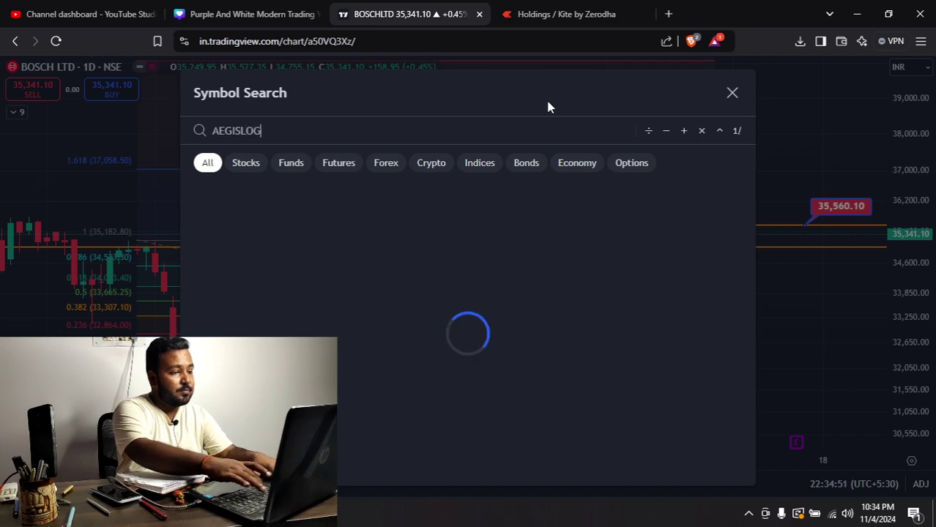
key("Return")
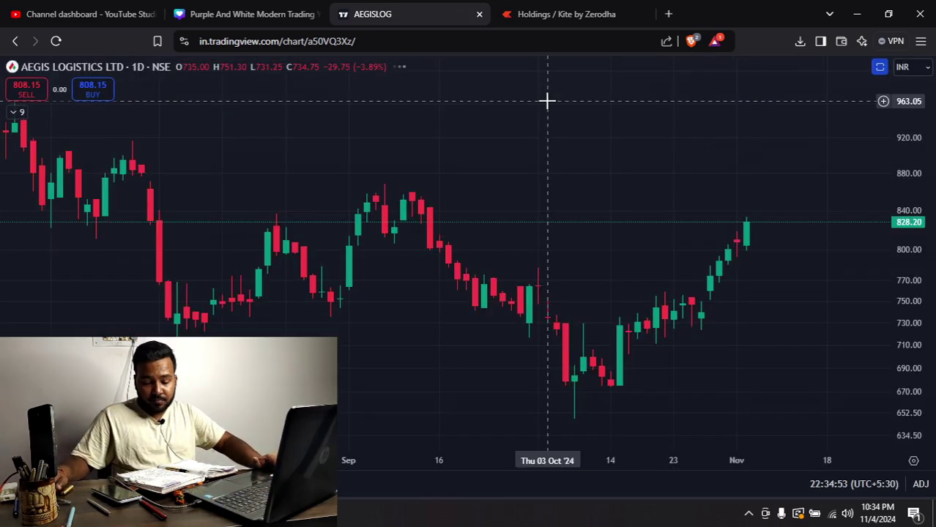
Examine the AEGISLOG daily candles against the 833.00, 820.95, 758.00 and 740.10 levels, comparing recent moves with the earlier months.
scroll(715, 201, "down", 2)
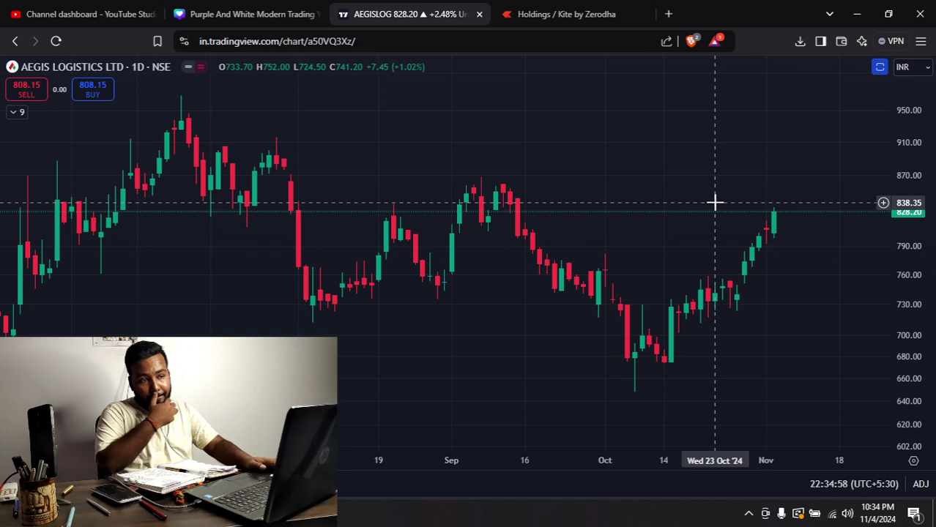
scroll(715, 202, "down", 2)
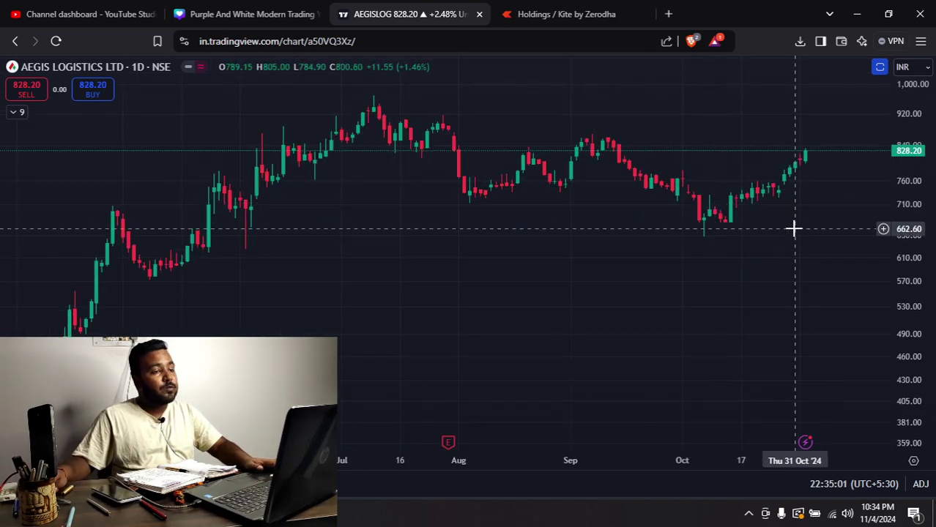
scroll(794, 228, "up", 5)
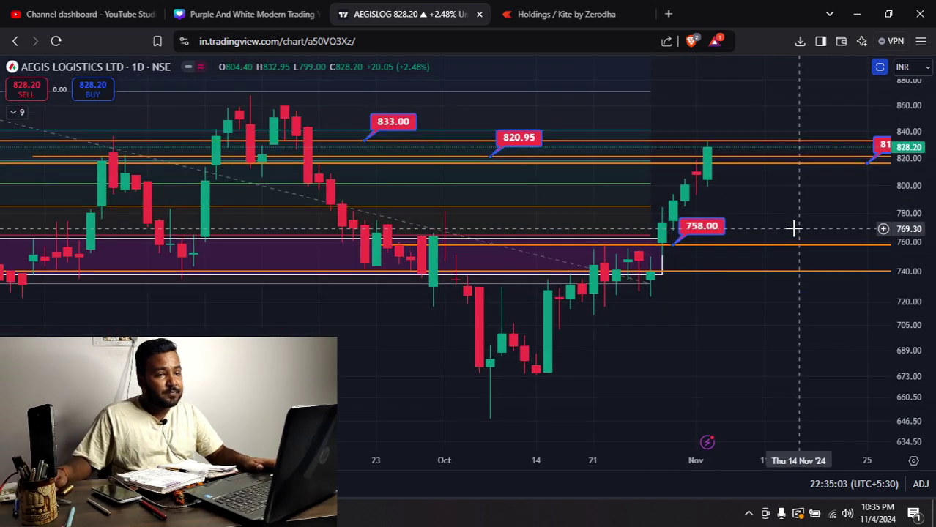
scroll(755, 184, "up", 2)
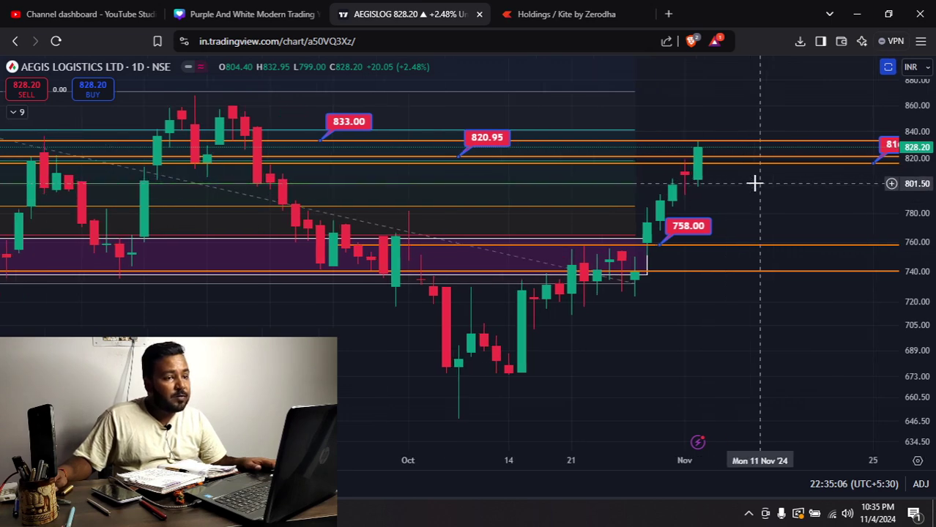
scroll(755, 183, "down", 4)
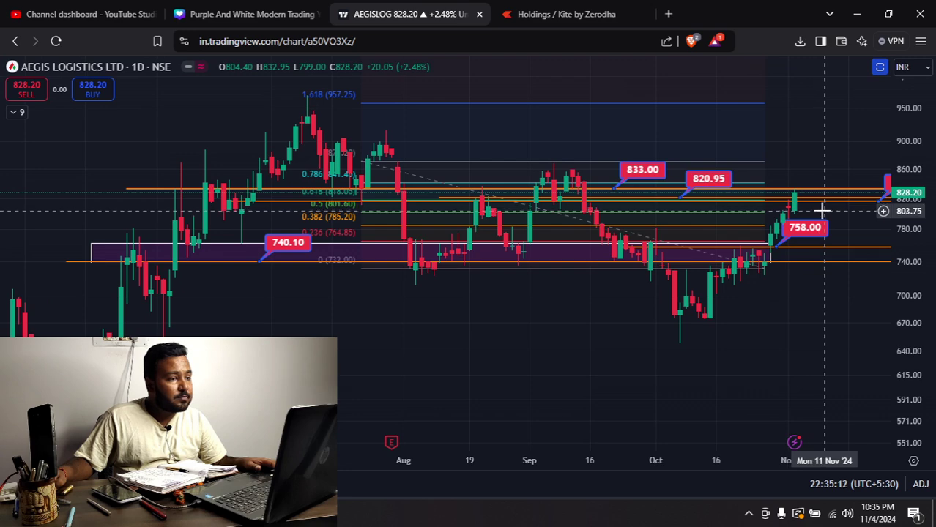
scroll(821, 211, "down", 2)
scroll(821, 211, "up", 5)
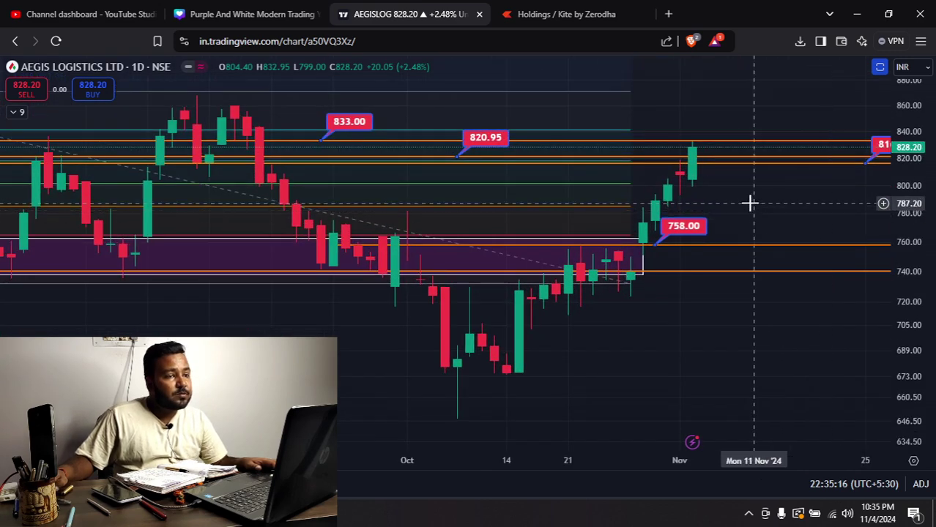
scroll(744, 150, "left", 1)
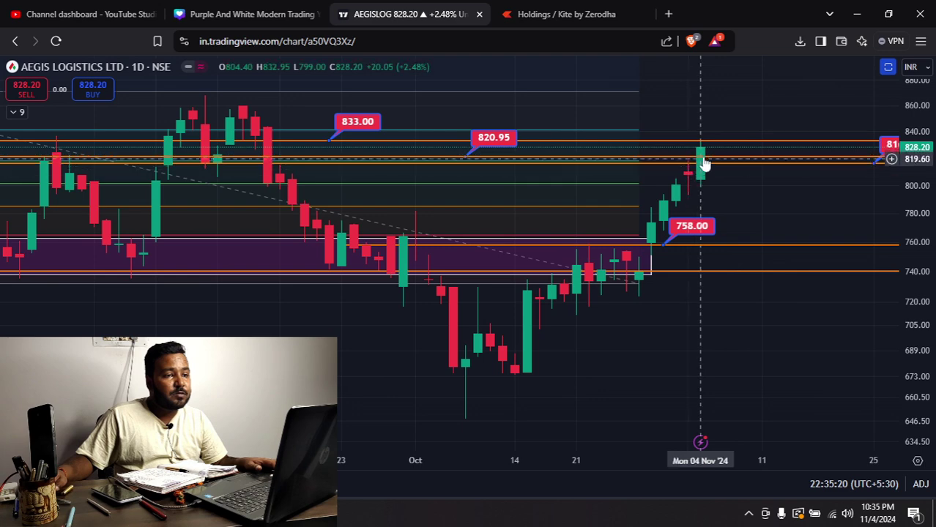
Change the AEGISLOG chart to the 15-minute interval and examine the intraday candles around the lines above the 758.00 level.
key("1")
key("Return")
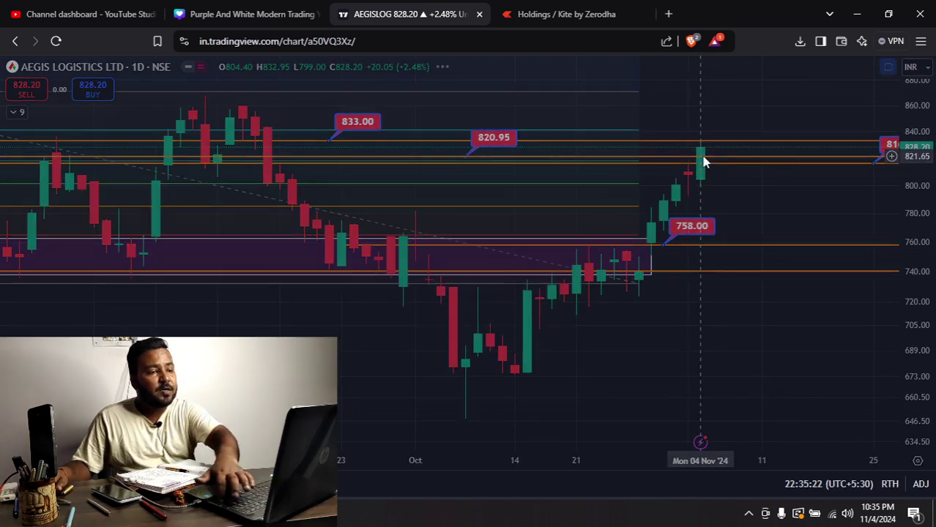
scroll(796, 206, "down", 3)
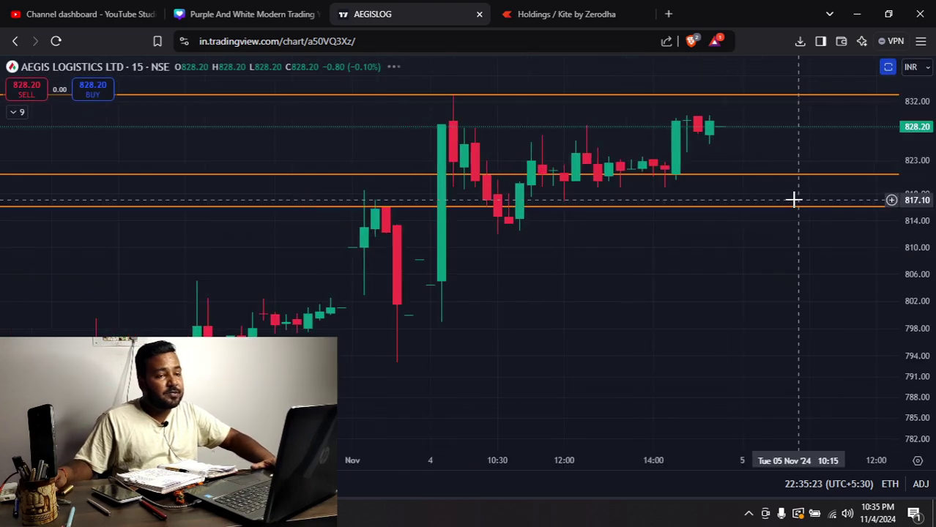
scroll(796, 207, "down", 2)
scroll(794, 199, "up", 3)
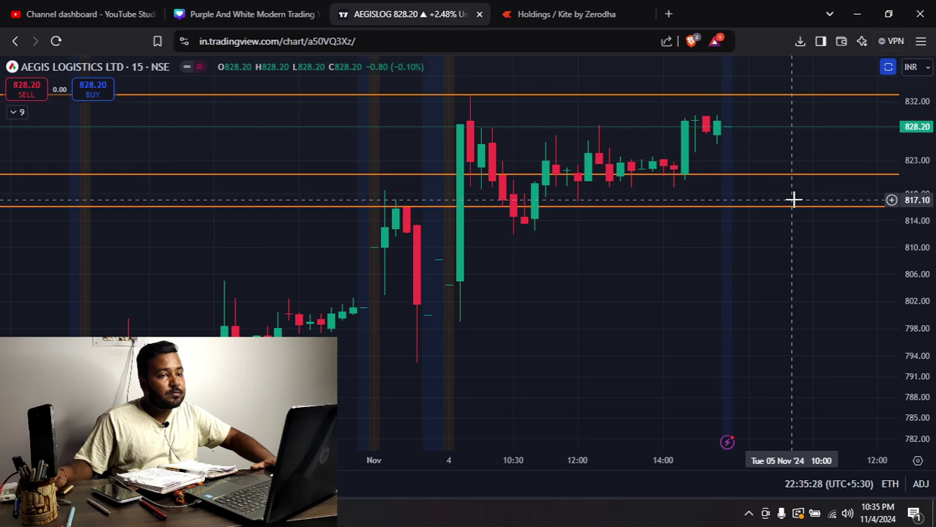
scroll(794, 199, "down", 4)
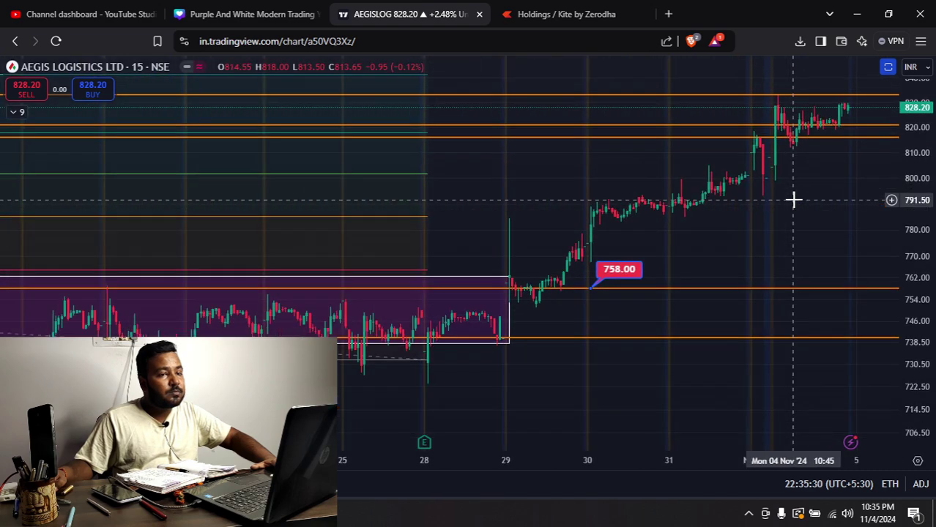
scroll(794, 199, "up", 2)
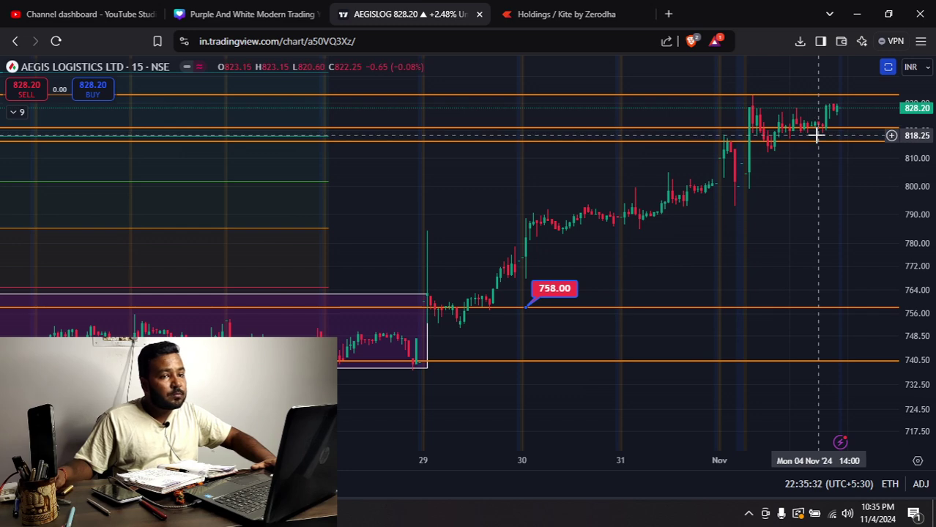
Change the AEGISLOG chart to the 1-day interval and focus on the candles from September to November.
type("1D")
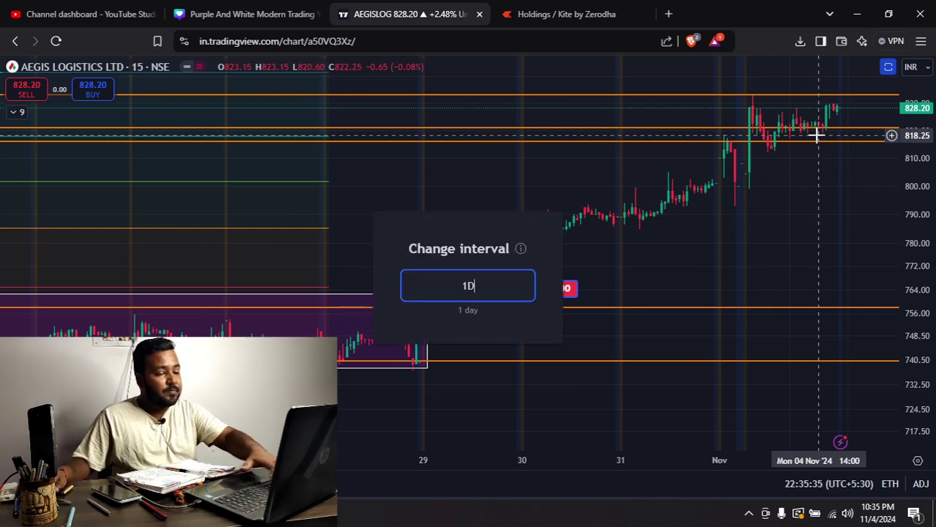
key("Return")
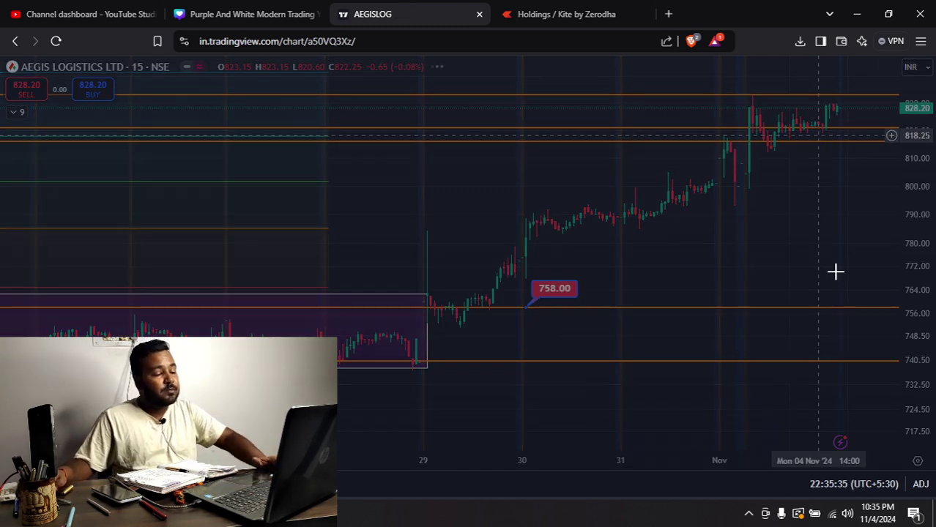
scroll(836, 272, "up", 4)
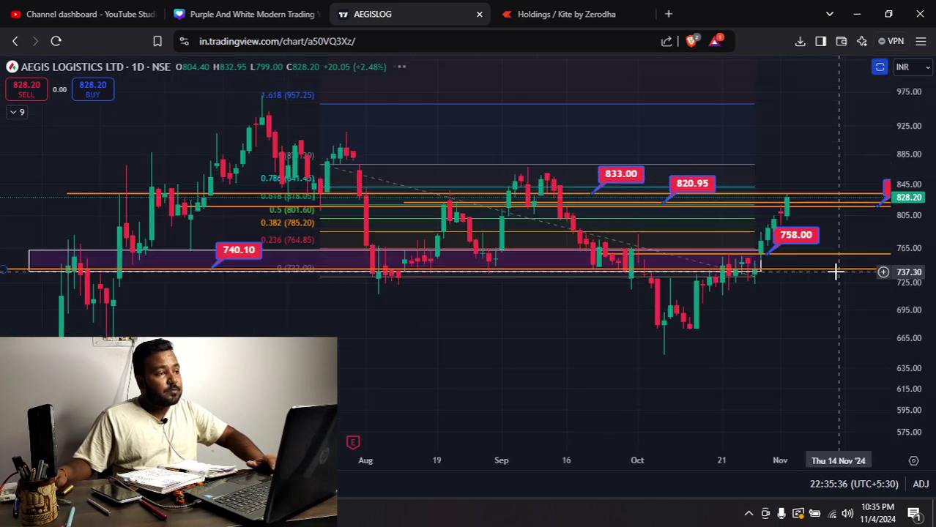
scroll(837, 275, "up", 2)
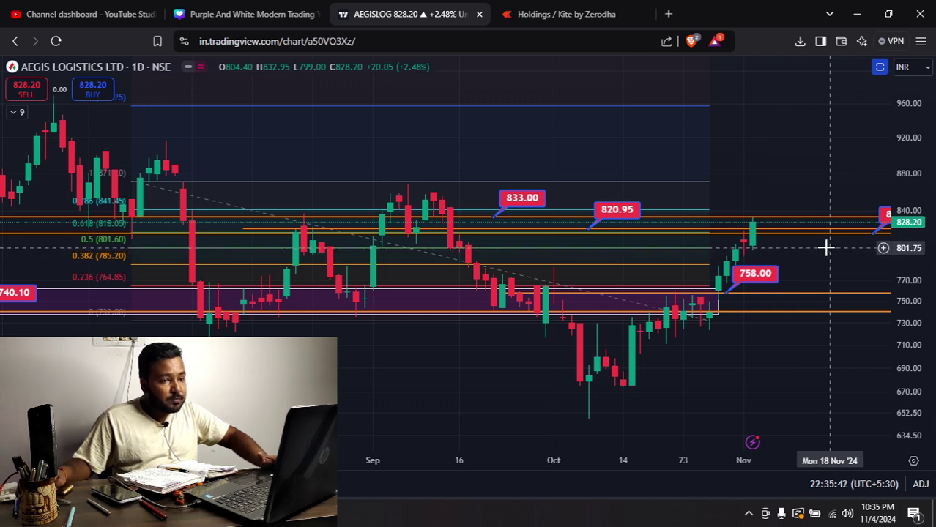
Measure the AEGISLOG price range from about 801.75 up to the 833.00 line beside the latest candle, and clear the measurement.
left_click(826, 248, "shift")
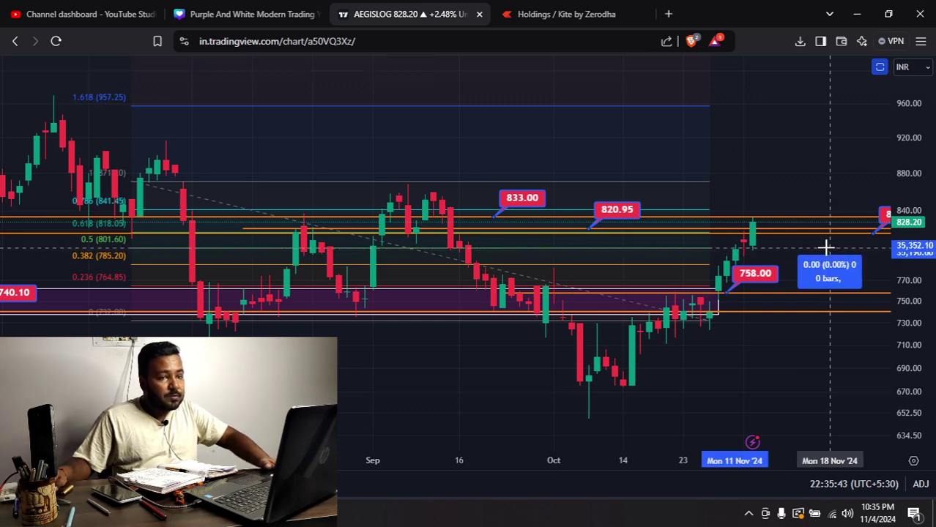
left_click(803, 216)
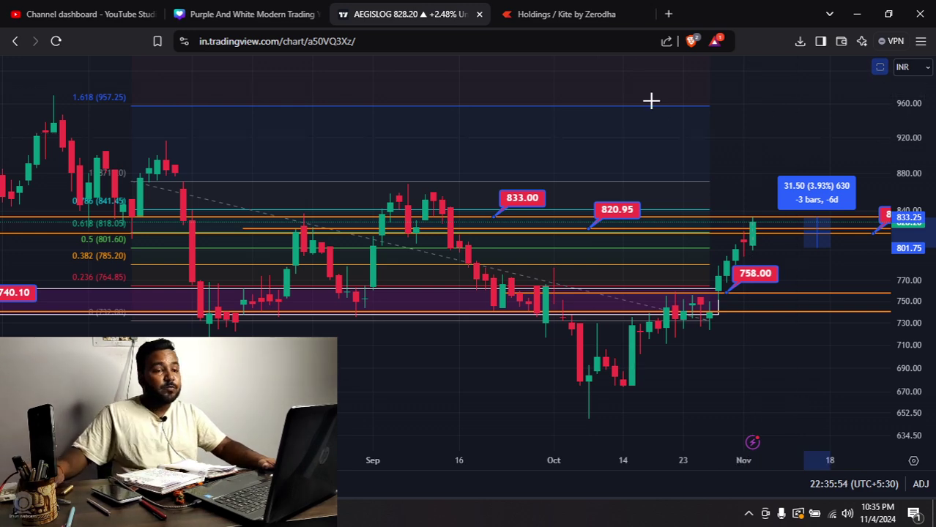
left_click(761, 135)
Switch to Kite and search the instruments for aegis.
left_click(528, 11)
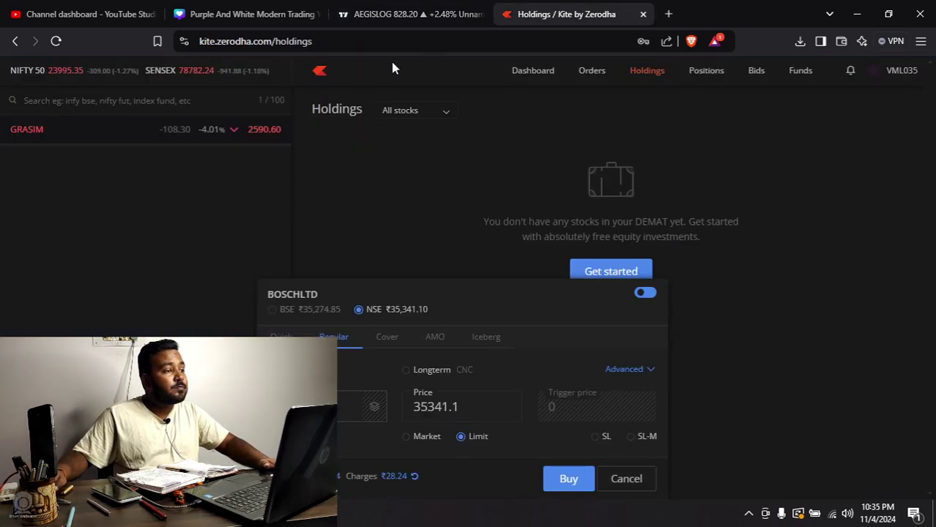
left_click(150, 98)
type("a")
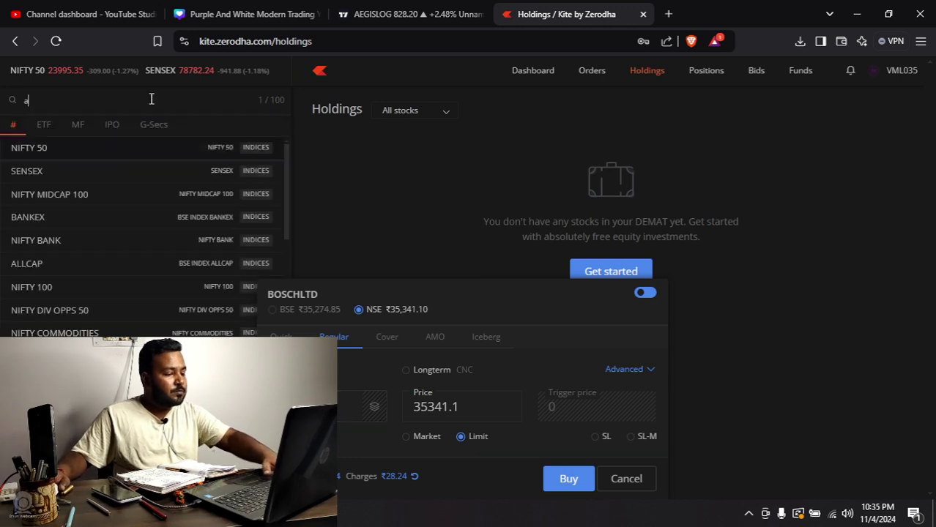
type("egis")
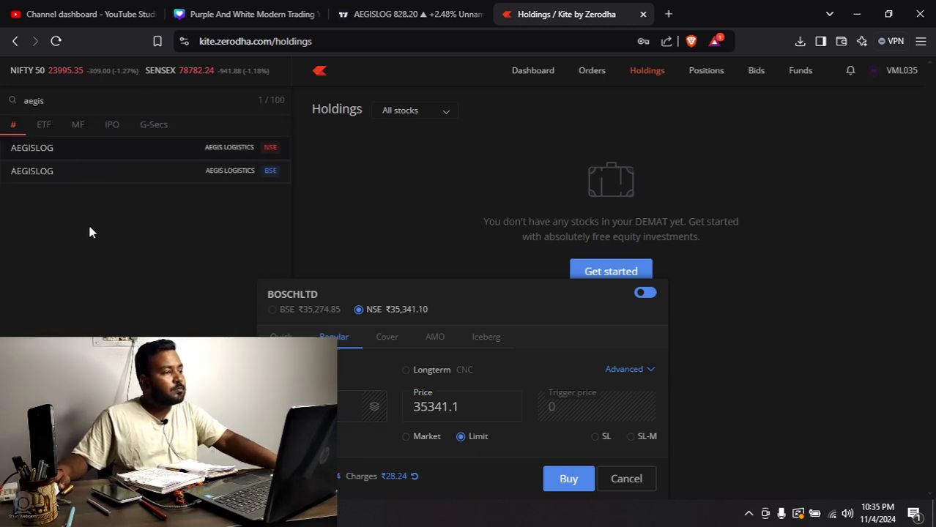
Open a buy order for the NSE-listed AEGISLOG, edit its quantity and dismiss the surveillance notice.
left_click(152, 150)
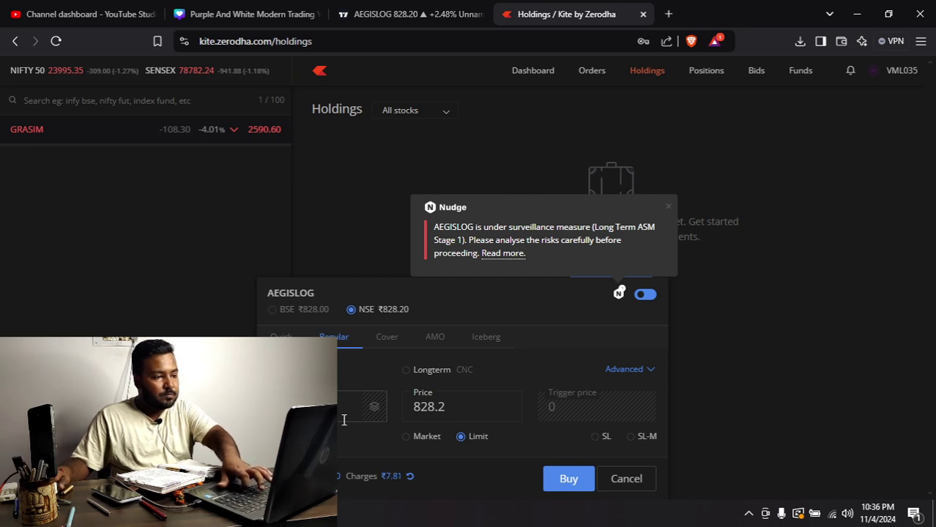
key("BackSpace")
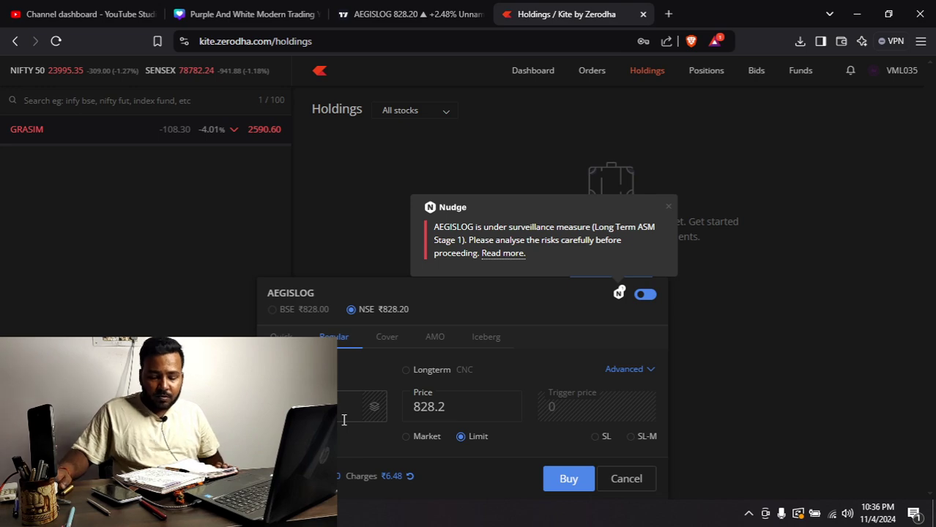
left_click(668, 207)
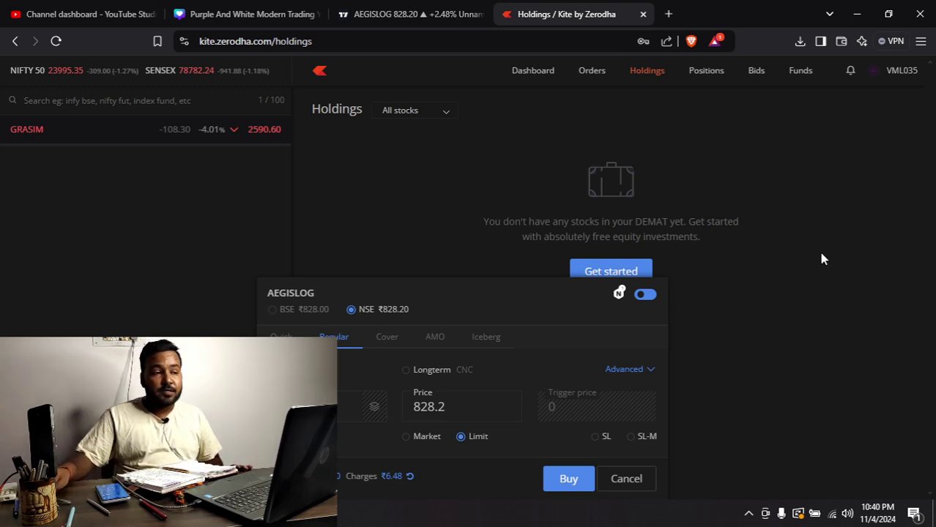
Switch back to TradingView and view more of the earlier AEGISLOG daily candles around the marked levels.
left_click(410, 14)
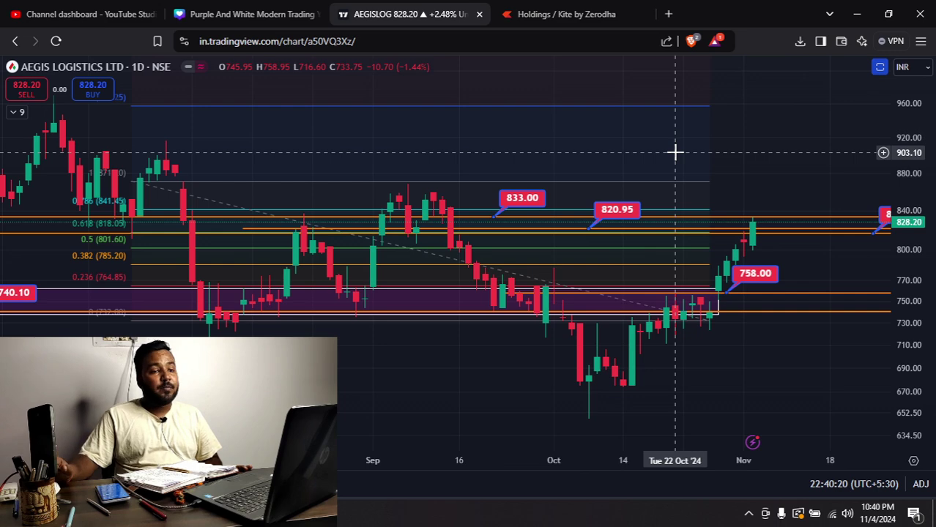
scroll(675, 152, "down", 2)
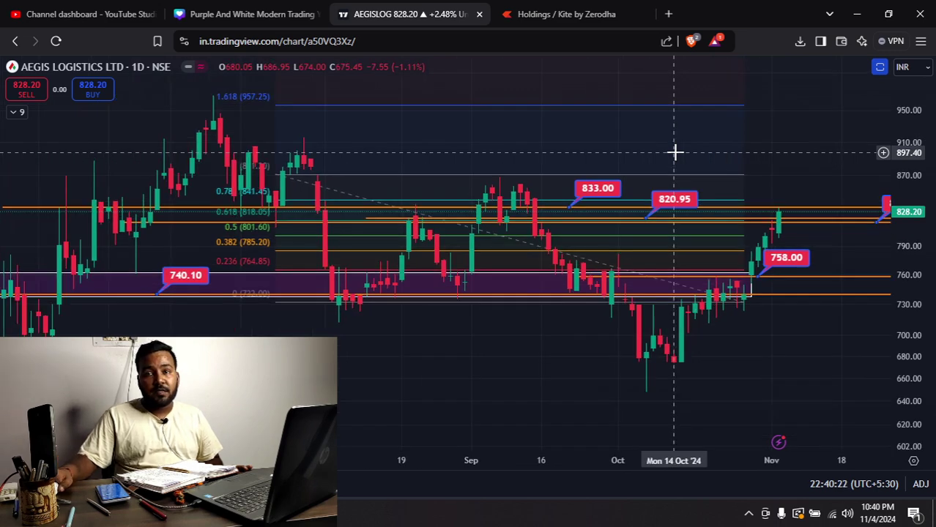